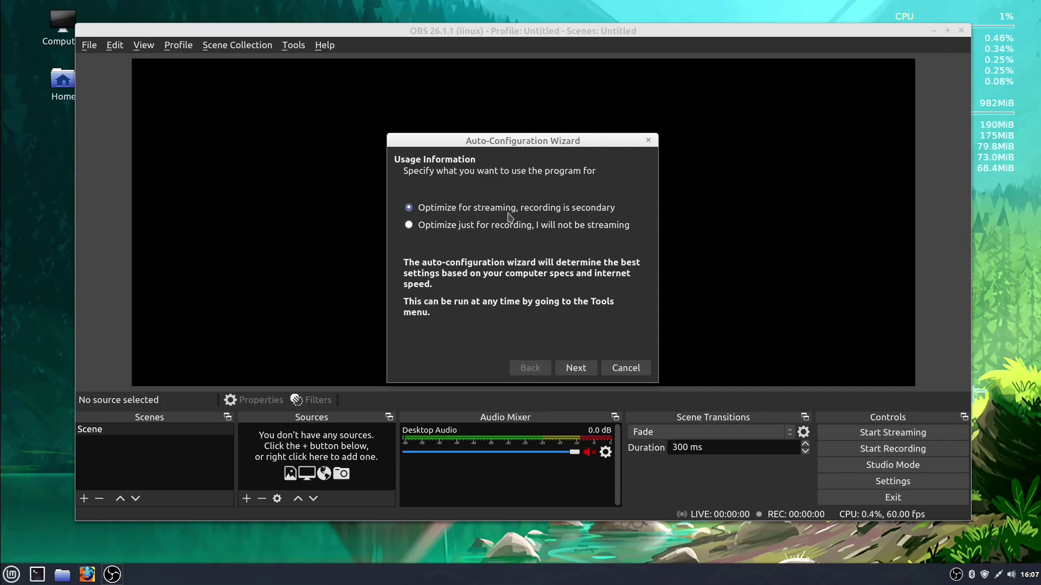
Cancel the Auto-Configuration Wizard and reopen it from the Tools menu
click(625, 369)
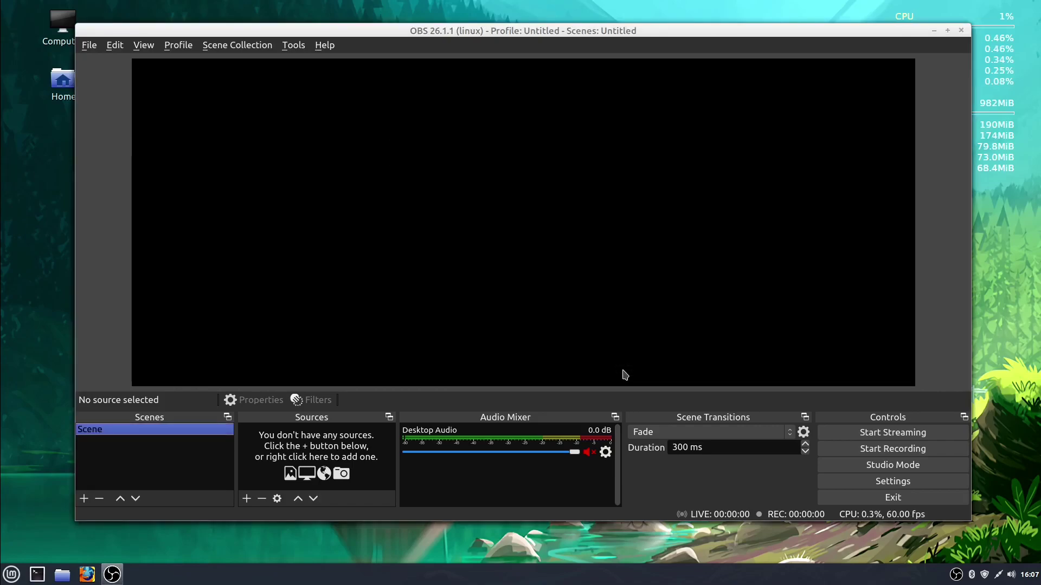
click(294, 47)
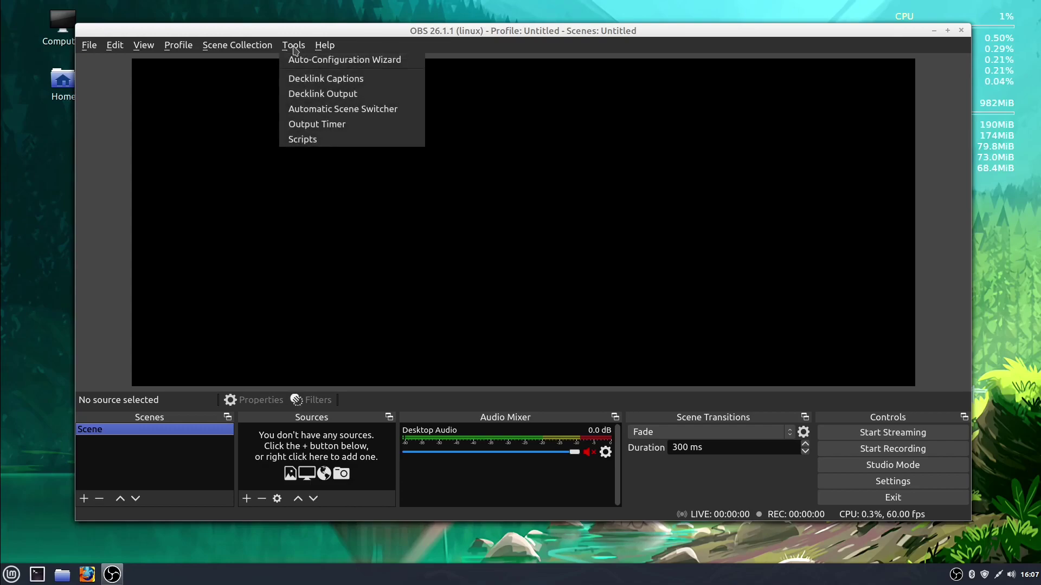
click(327, 60)
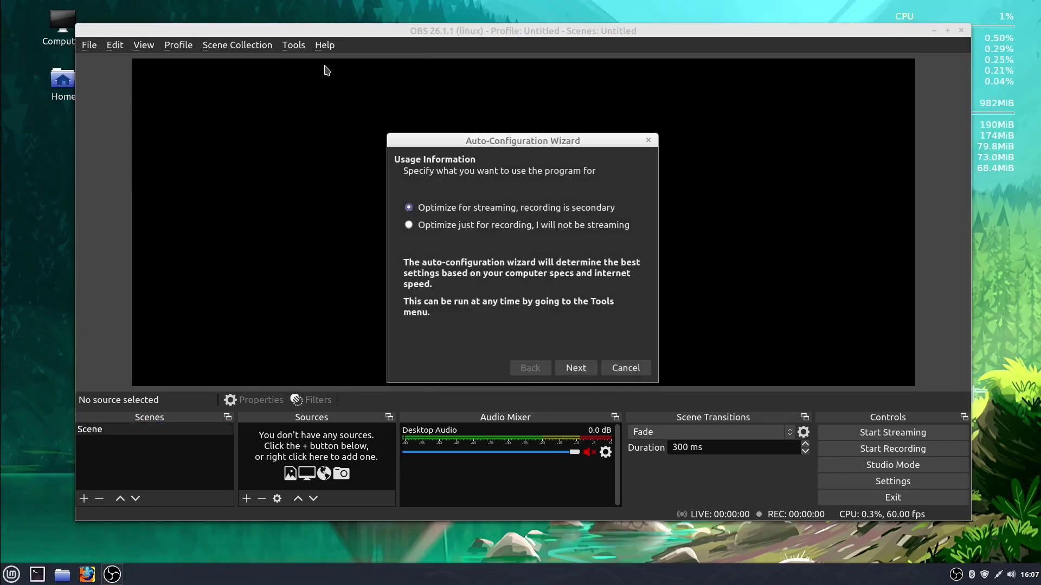
Cancel the Auto-Configuration Wizard to return to the empty main window
click(623, 368)
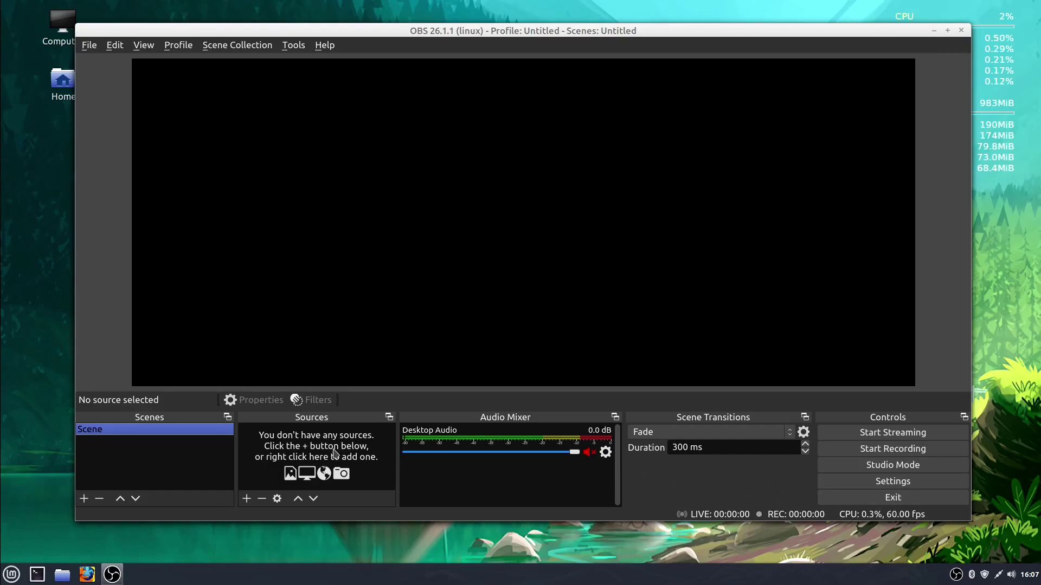
click(248, 502)
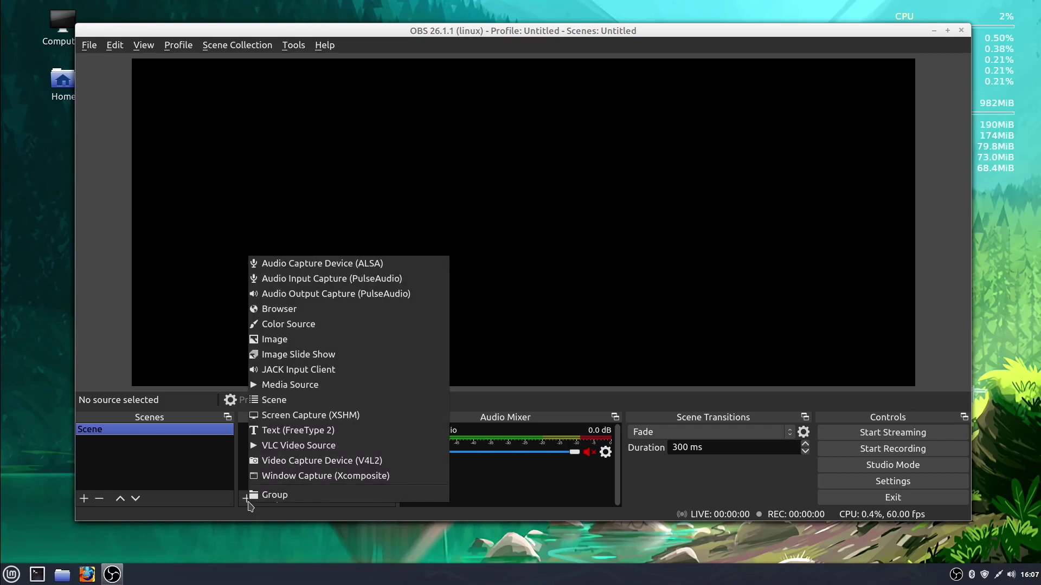
click(328, 416)
click(593, 332)
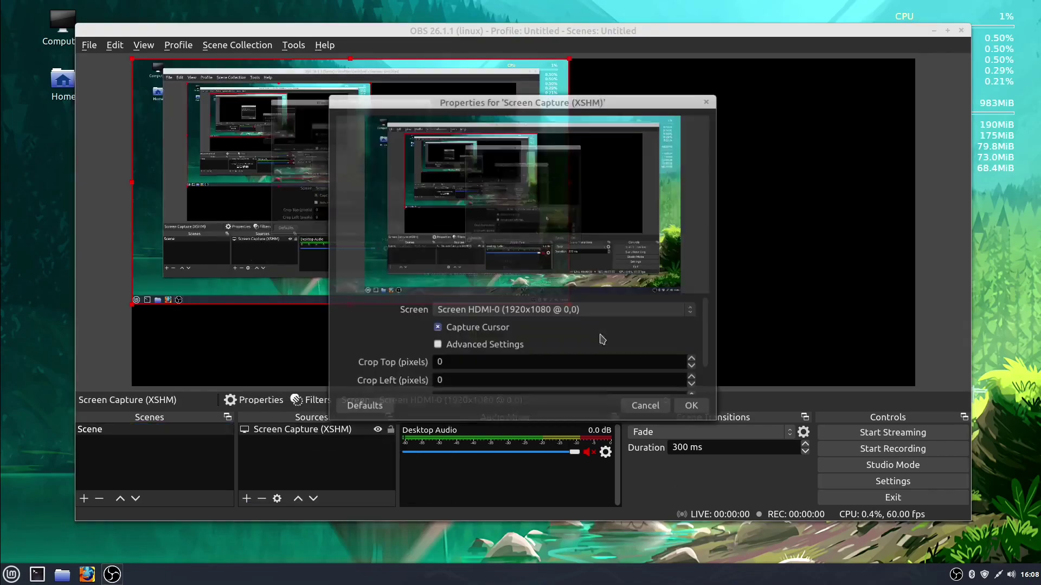
click(691, 407)
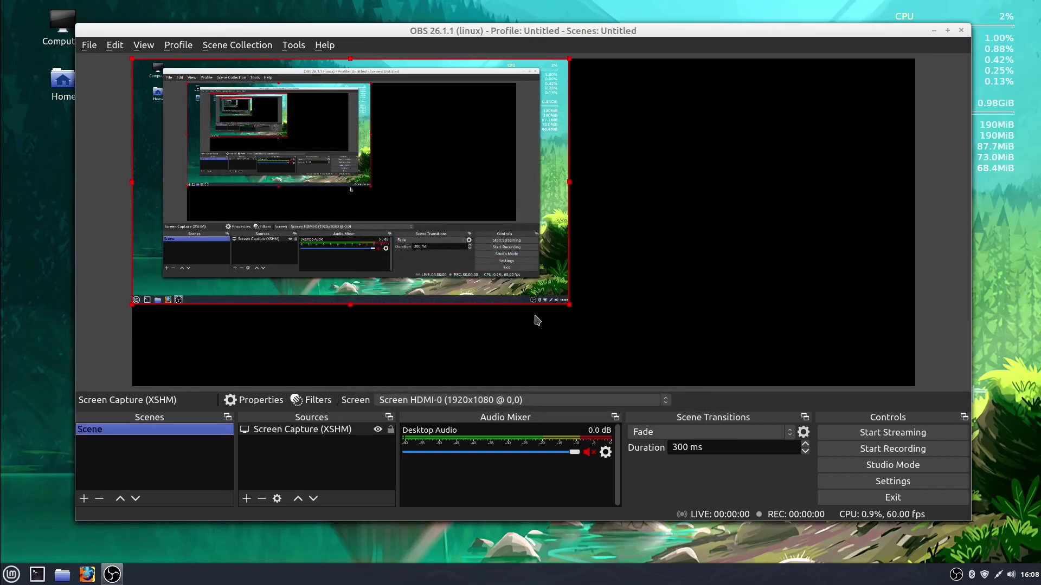
drag(569, 304, 654, 334)
drag(381, 213, 514, 225)
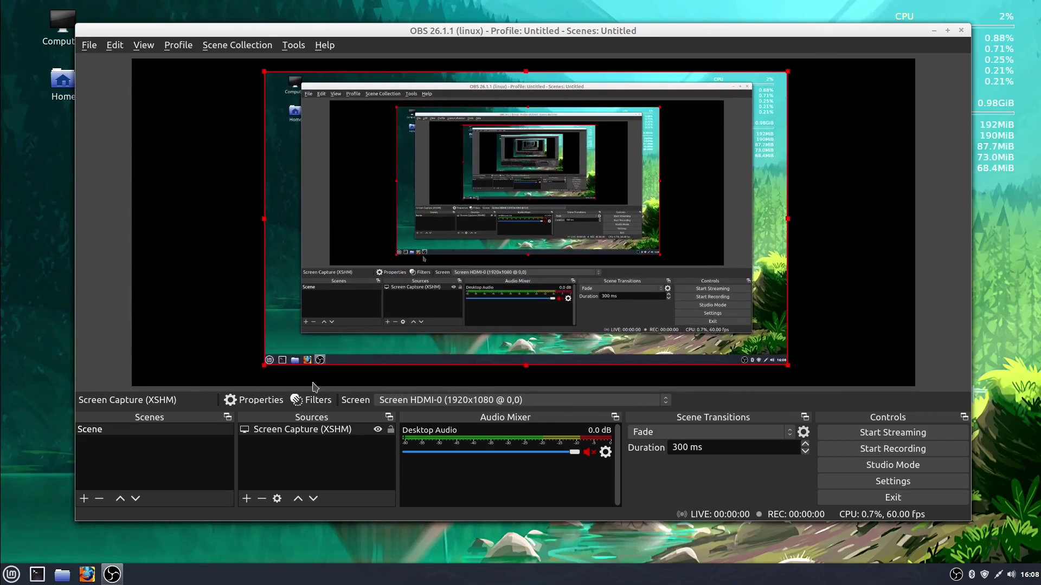
click(262, 499)
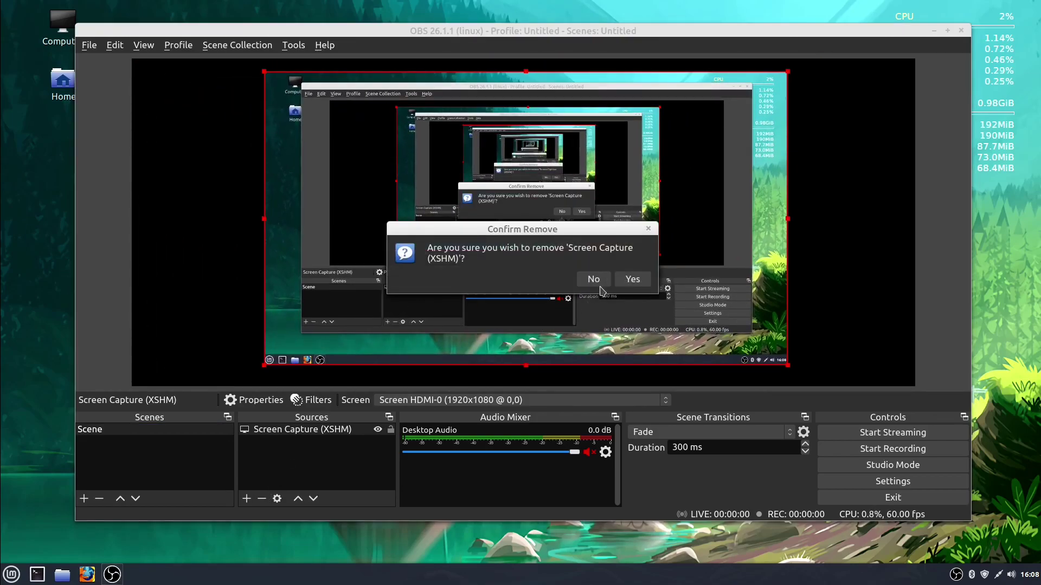
click(632, 279)
click(246, 498)
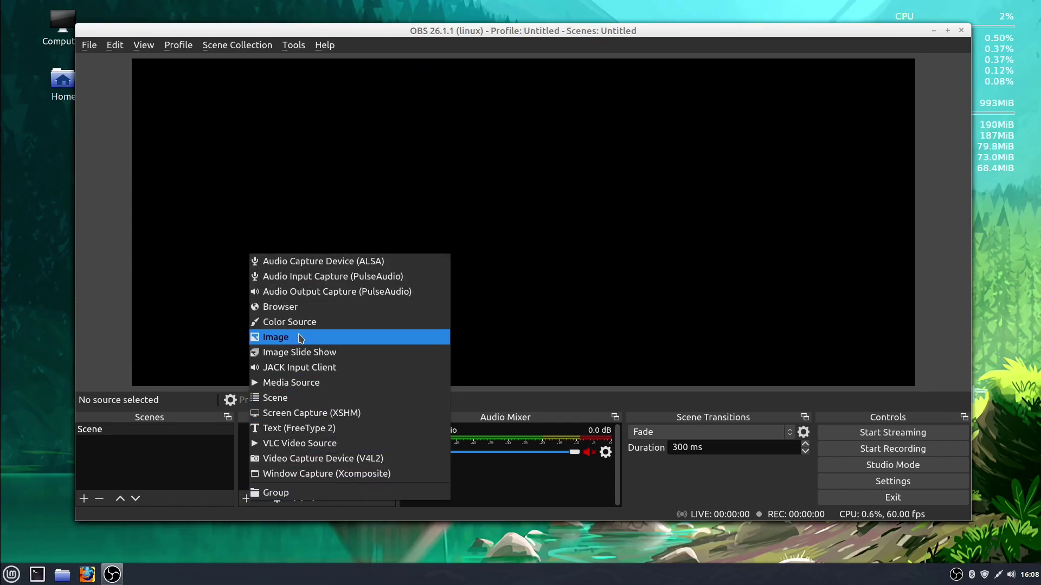
click(302, 458)
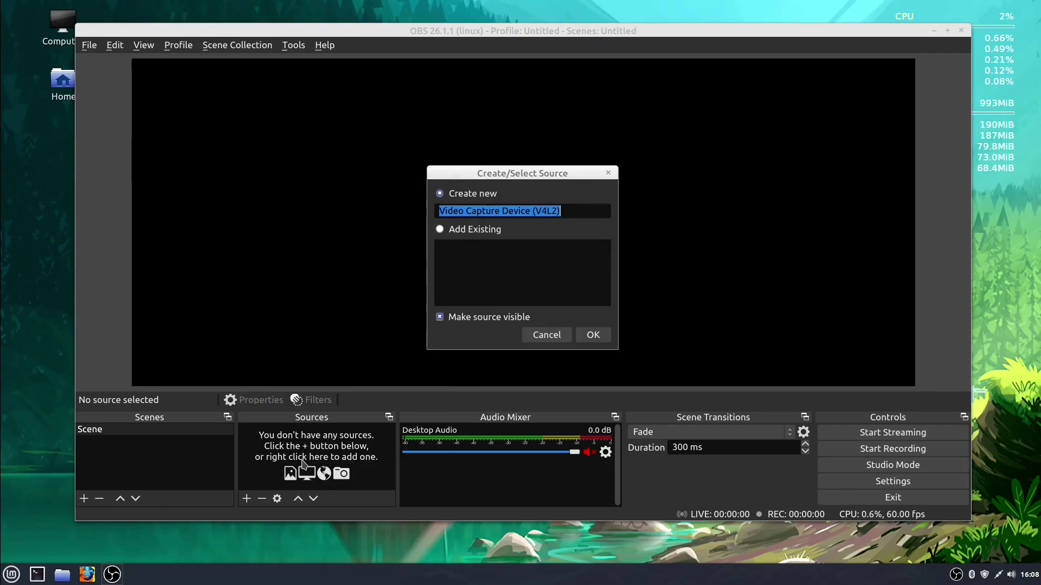
click(599, 335)
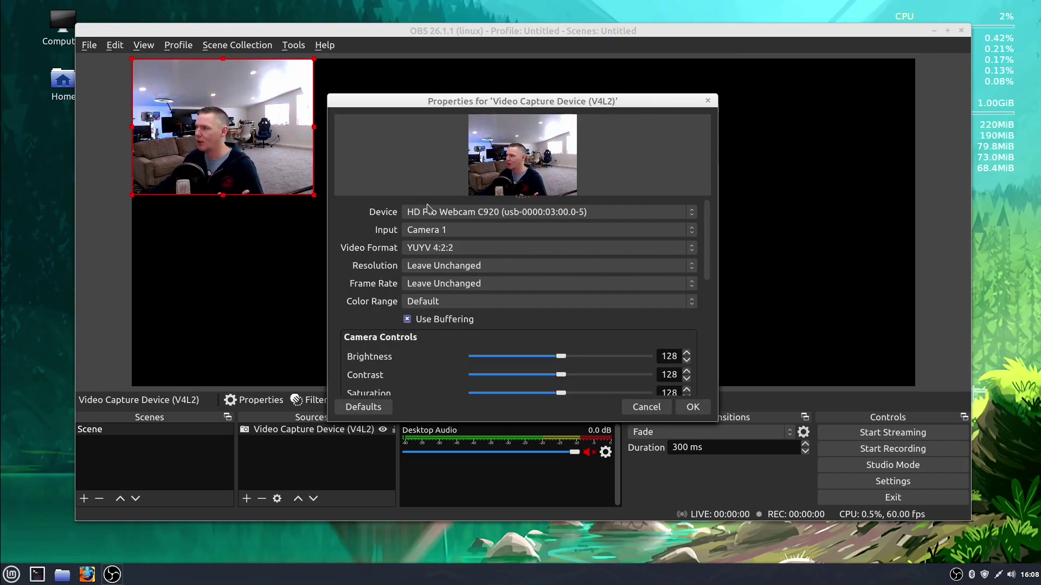
click(649, 408)
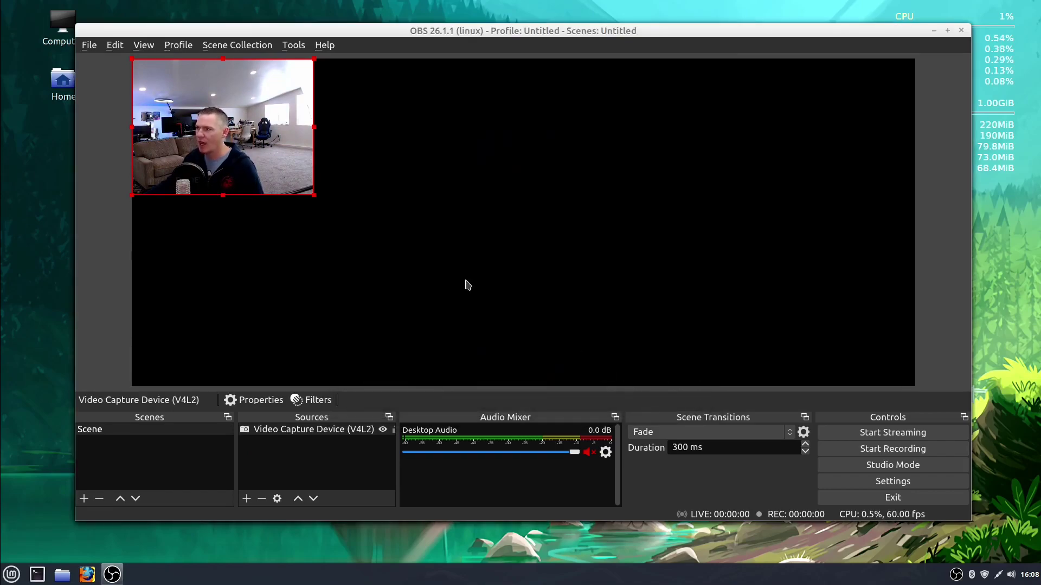
click(274, 431)
click(262, 499)
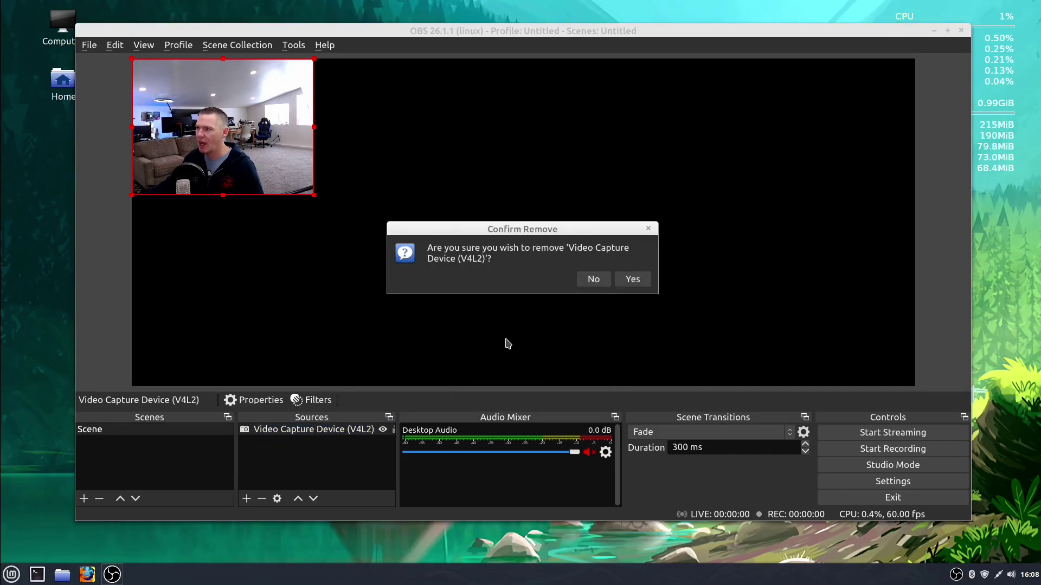
click(628, 278)
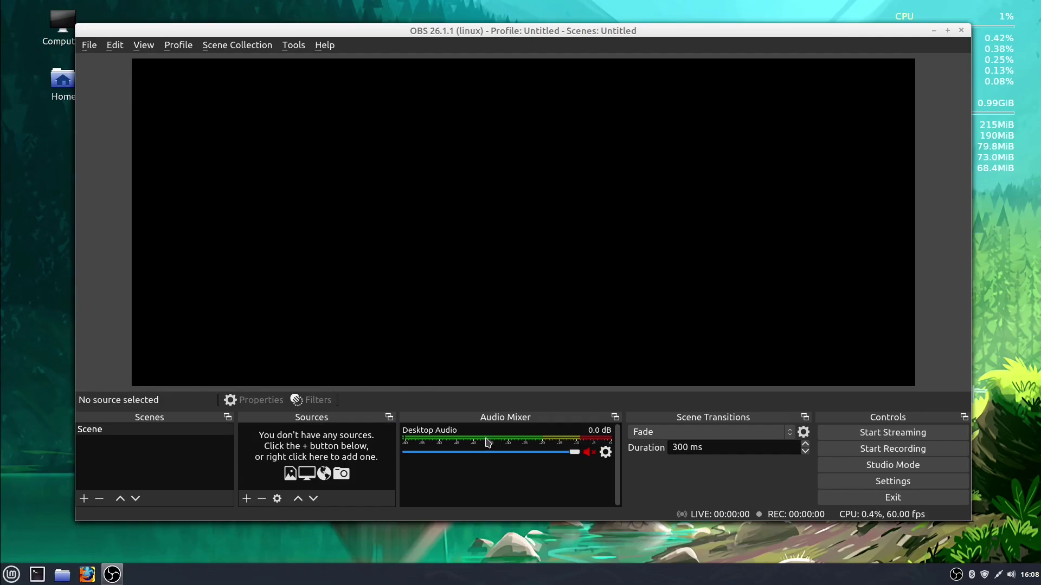
Add an Audio Input Capture source using the HD Pro Webcam C920 Analog Stereo microphone
click(247, 499)
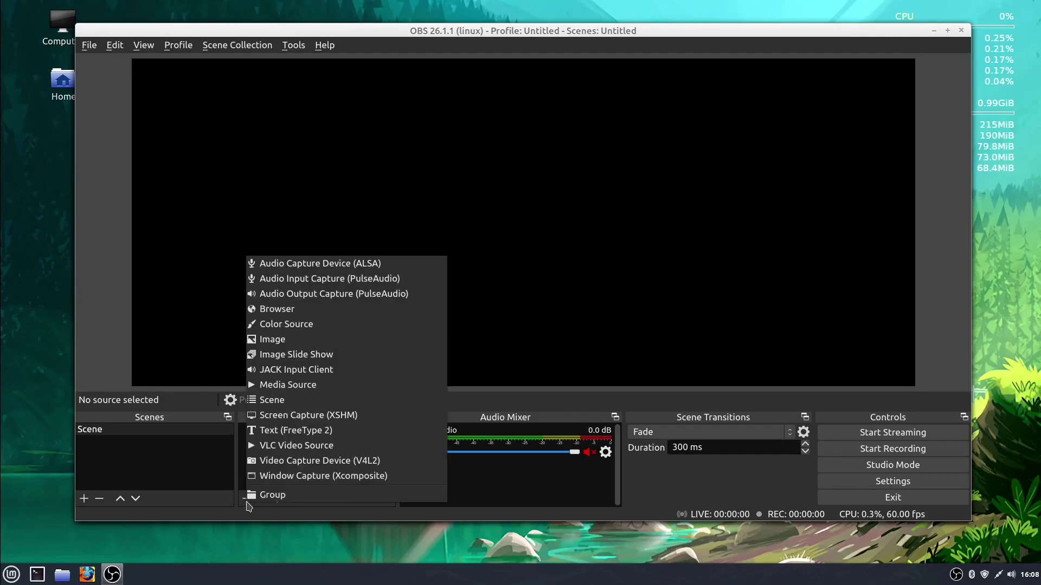
click(296, 279)
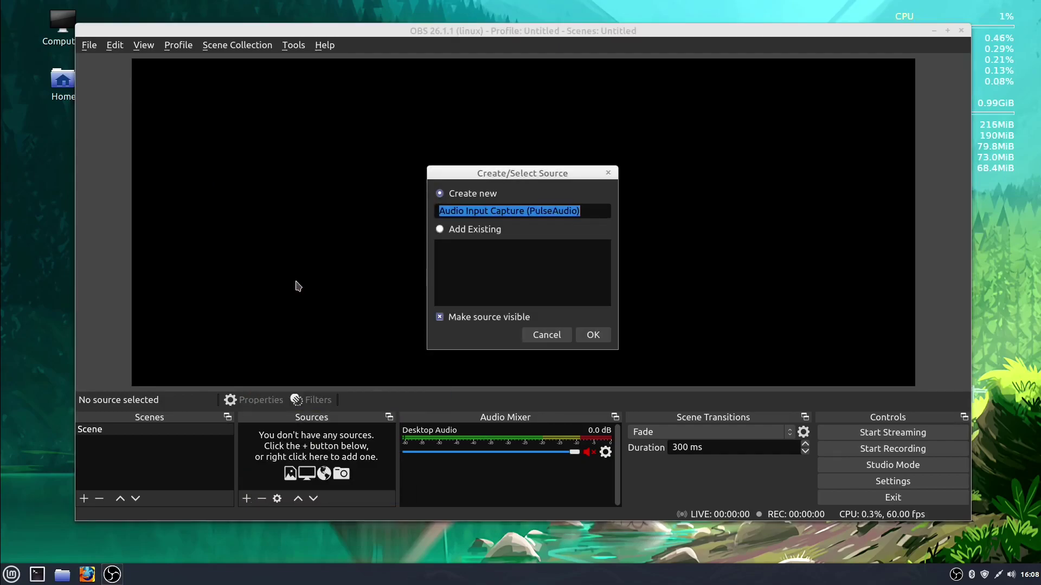
click(594, 336)
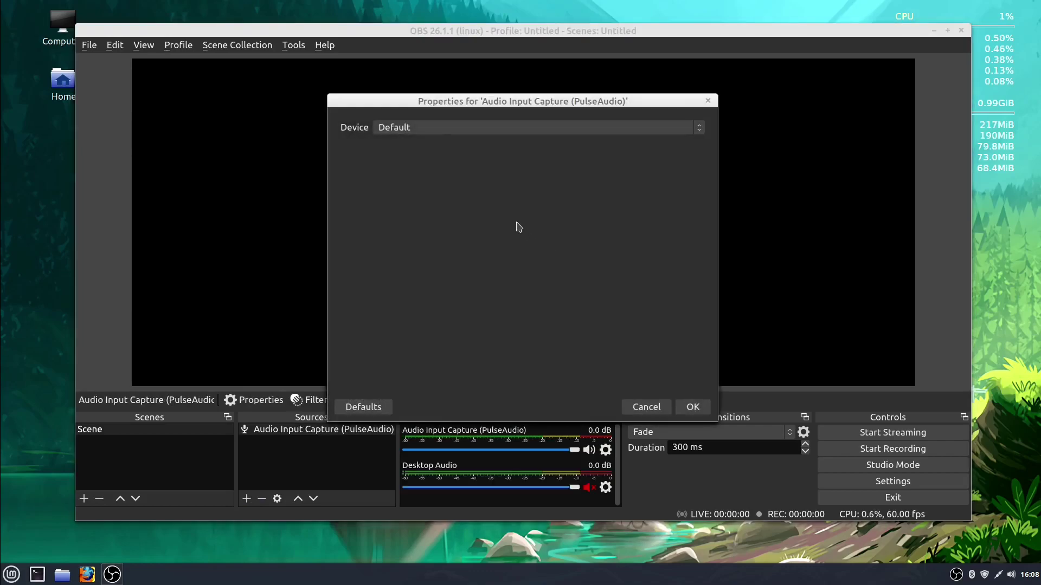
click(444, 128)
click(442, 150)
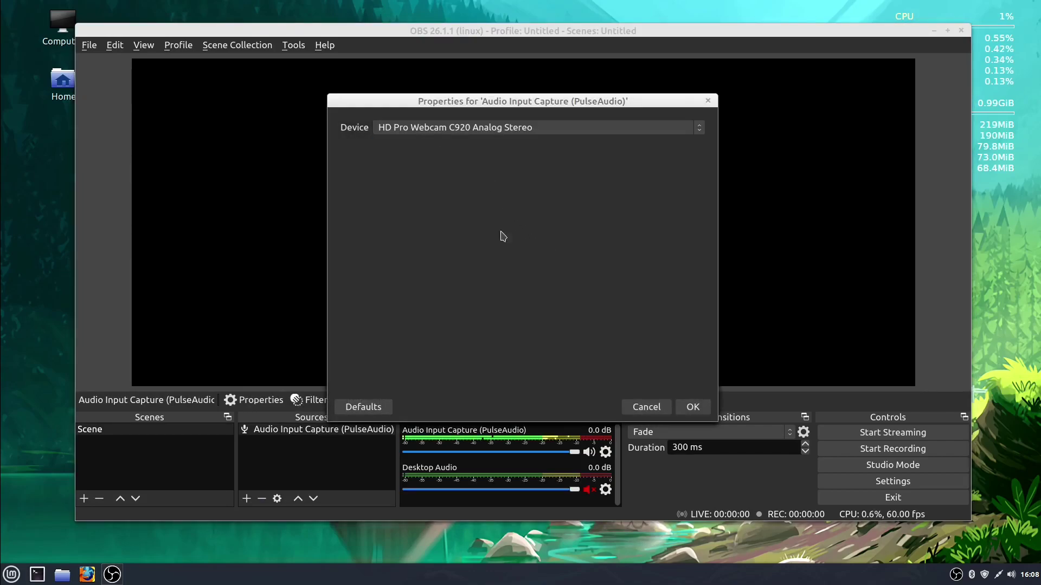
click(693, 407)
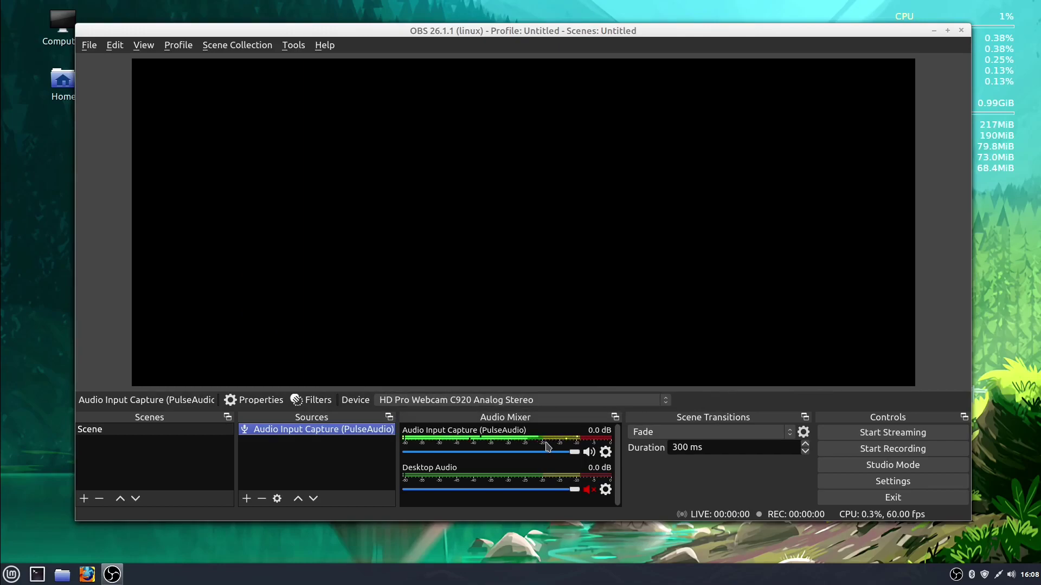
Lower the microphone volume, then remove the Audio Input Capture source
drag(574, 452, 536, 469)
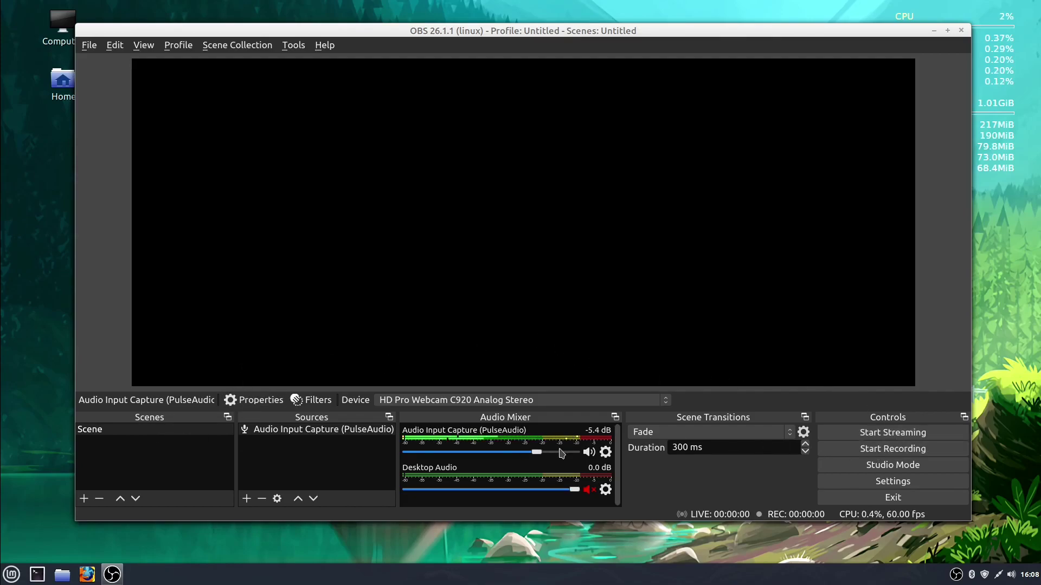
click(262, 498)
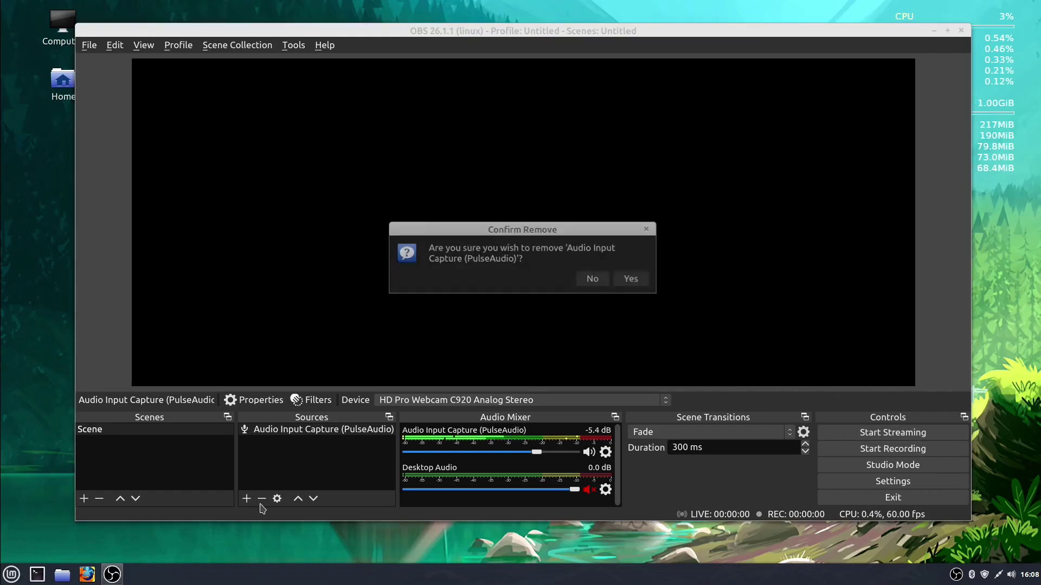
click(632, 278)
In Settings, try the System and Acri themes, then return to Dark (Default)
click(895, 483)
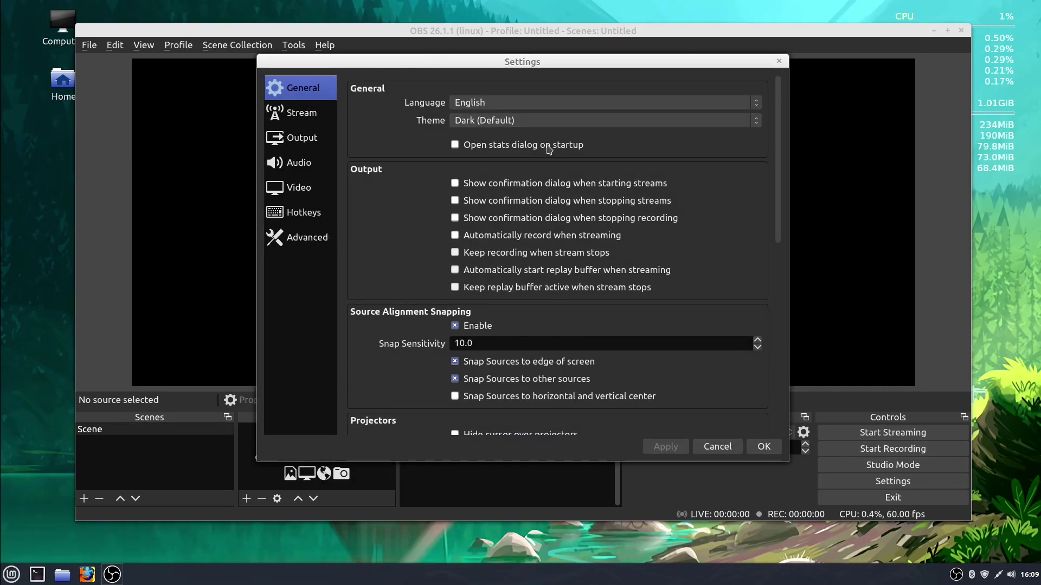
click(501, 120)
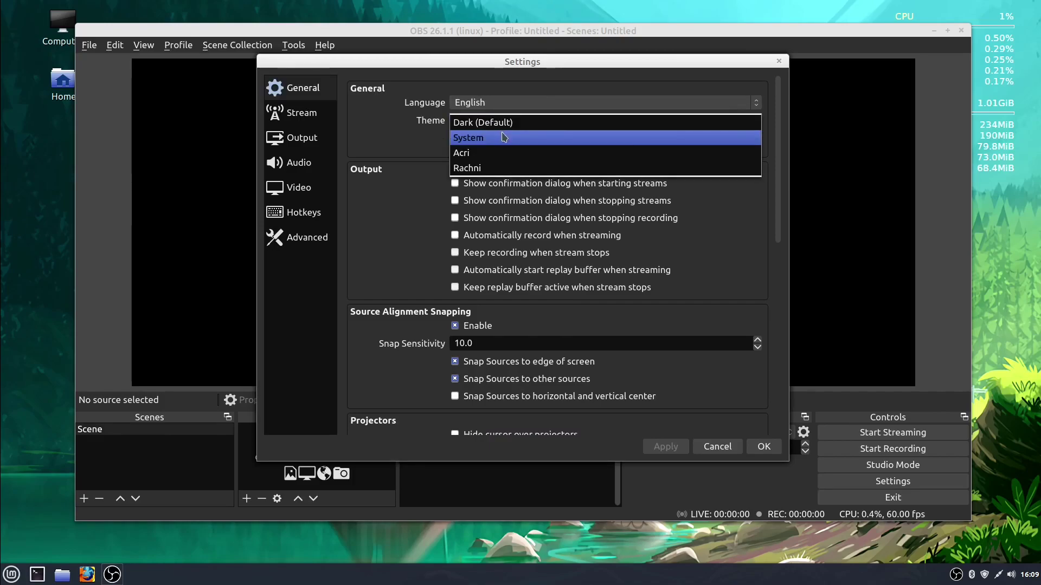
click(504, 137)
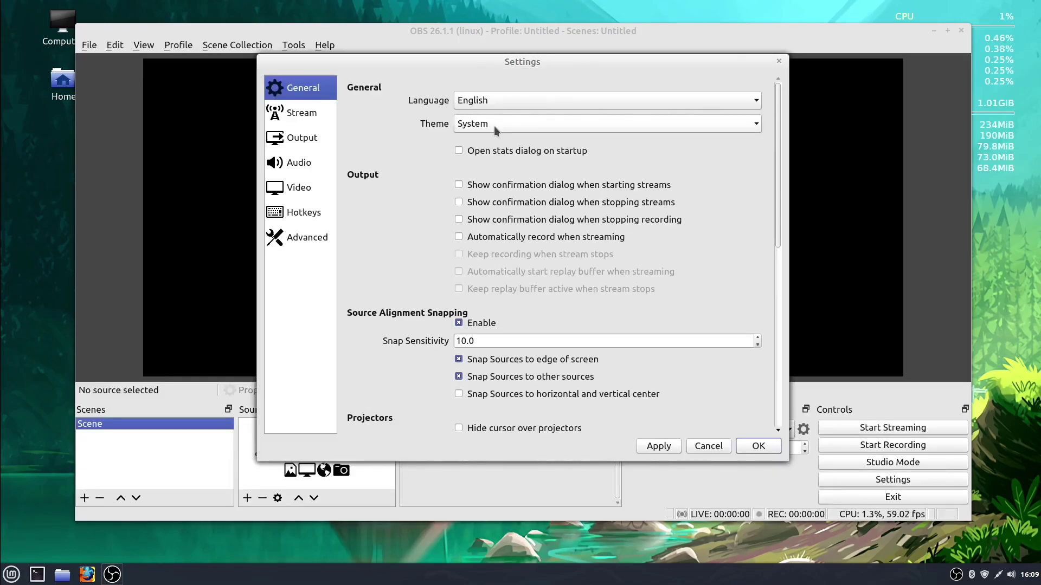
click(494, 126)
click(493, 142)
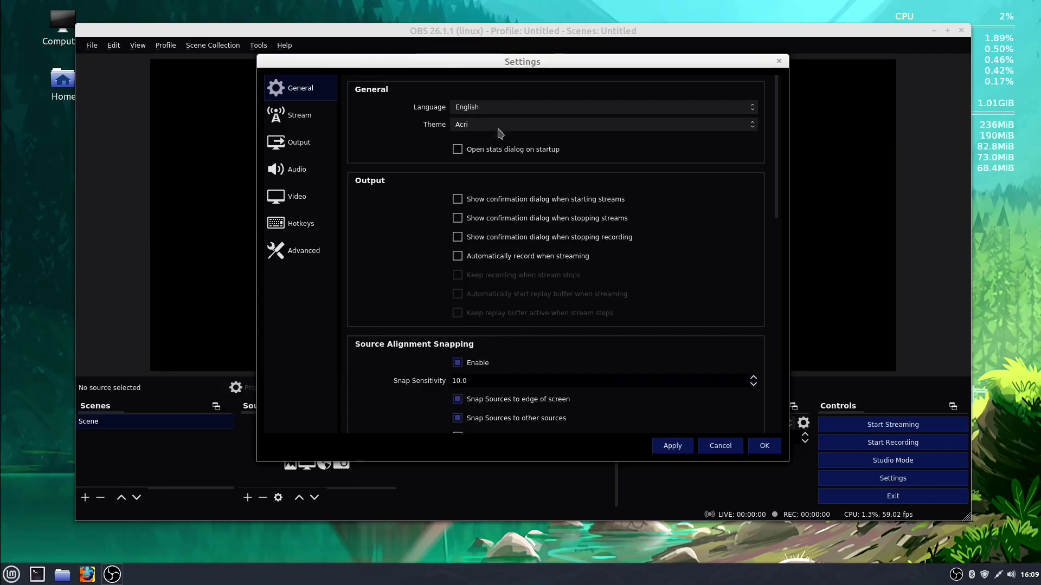
click(470, 125)
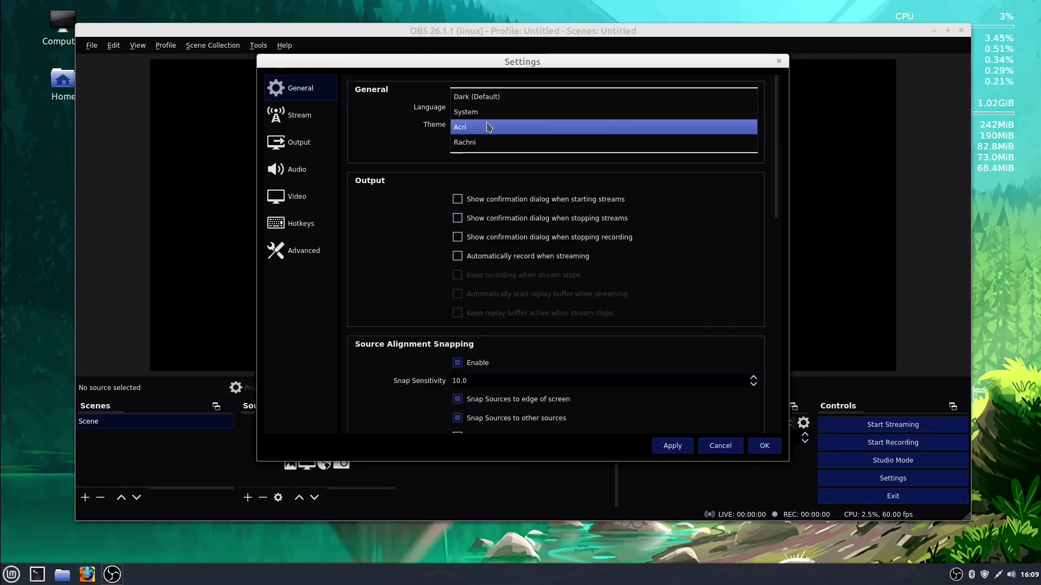
click(479, 97)
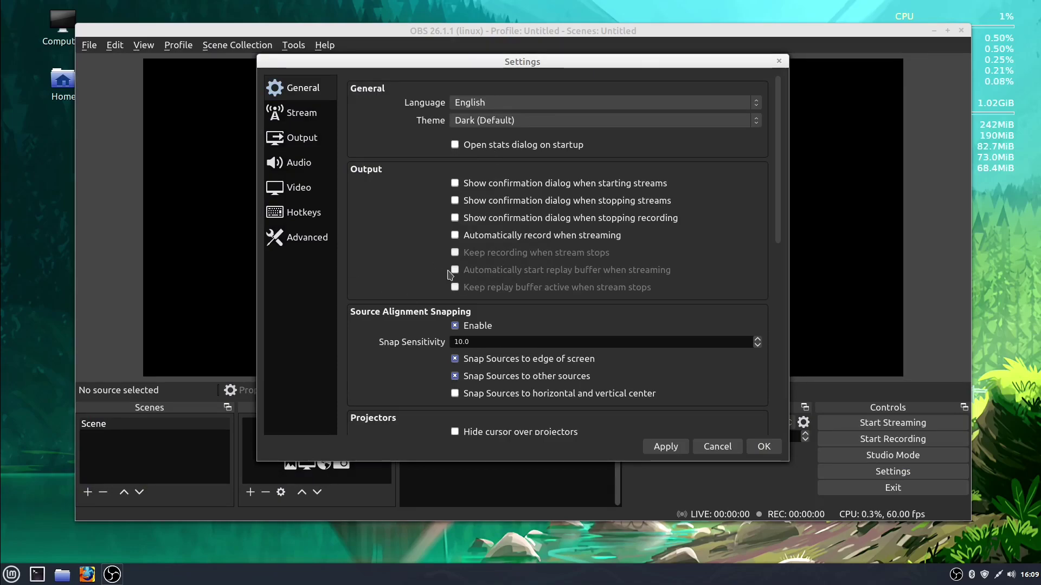
scroll(455, 271, down, 4)
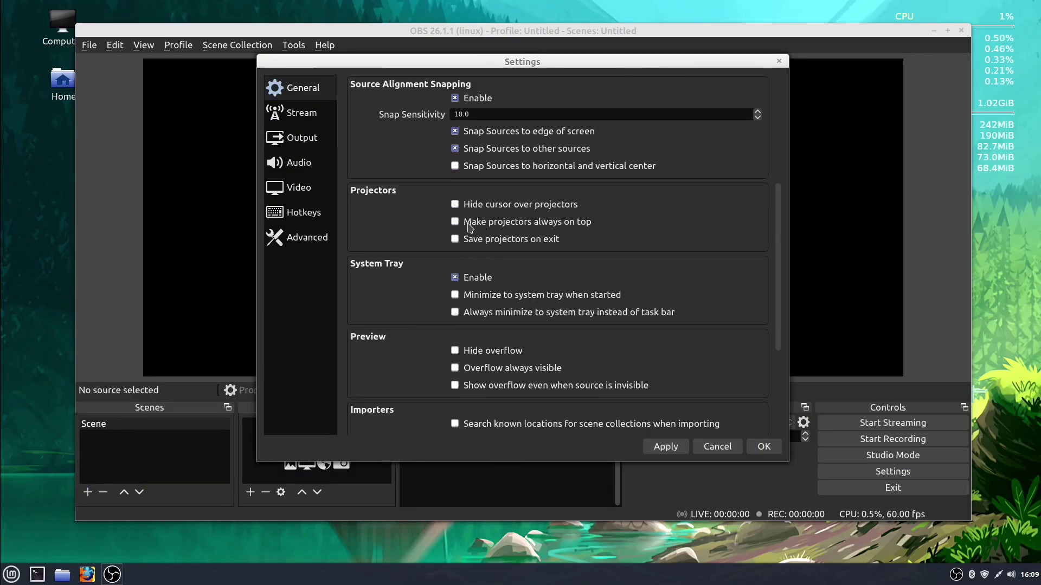
scroll(455, 226, down, 1)
scroll(456, 255, down, 2)
scroll(455, 255, down, 3)
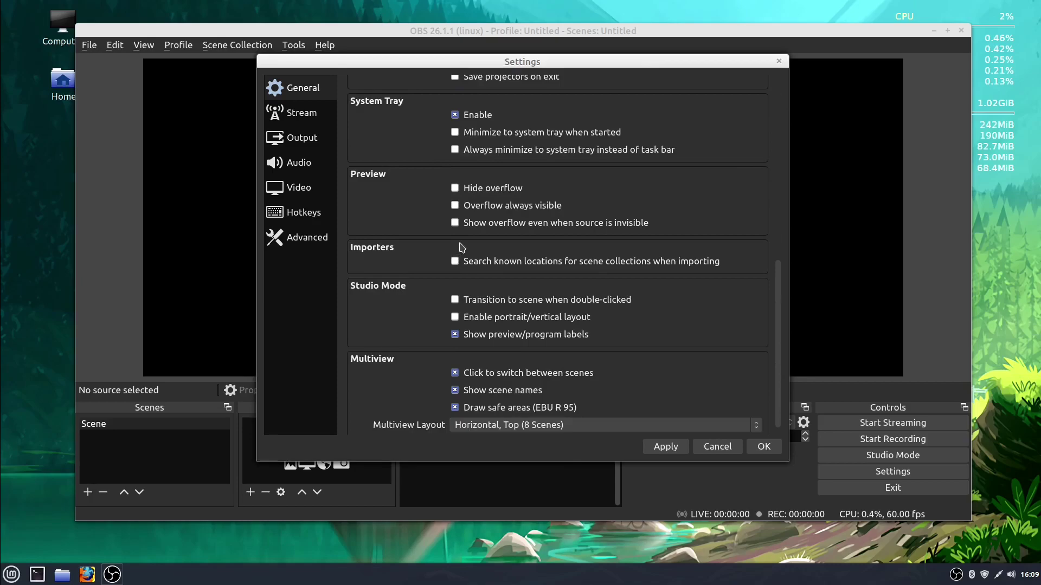
Check the streaming service stays Twitch, then view the Output settings
click(305, 119)
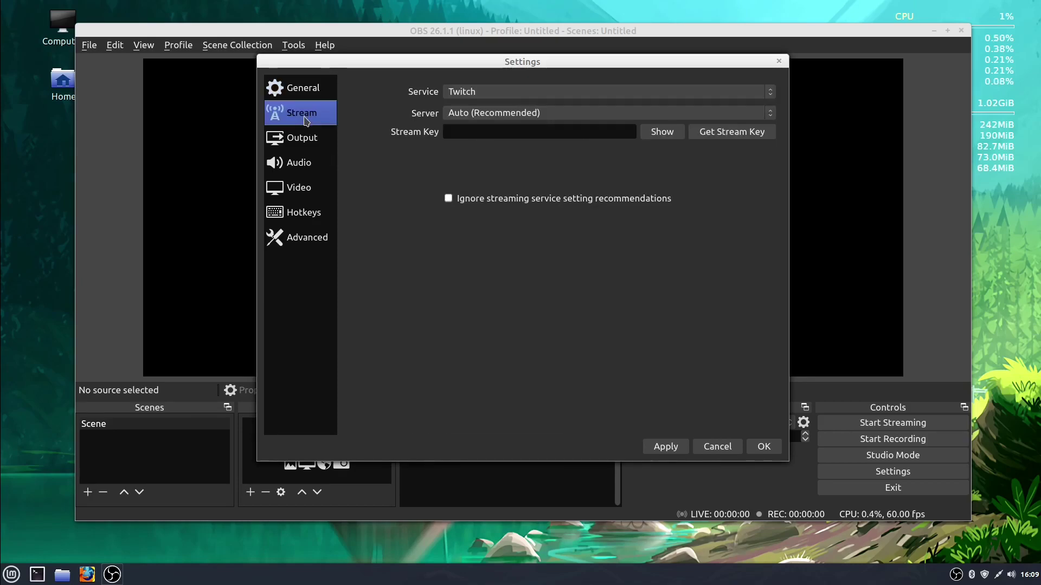
click(489, 93)
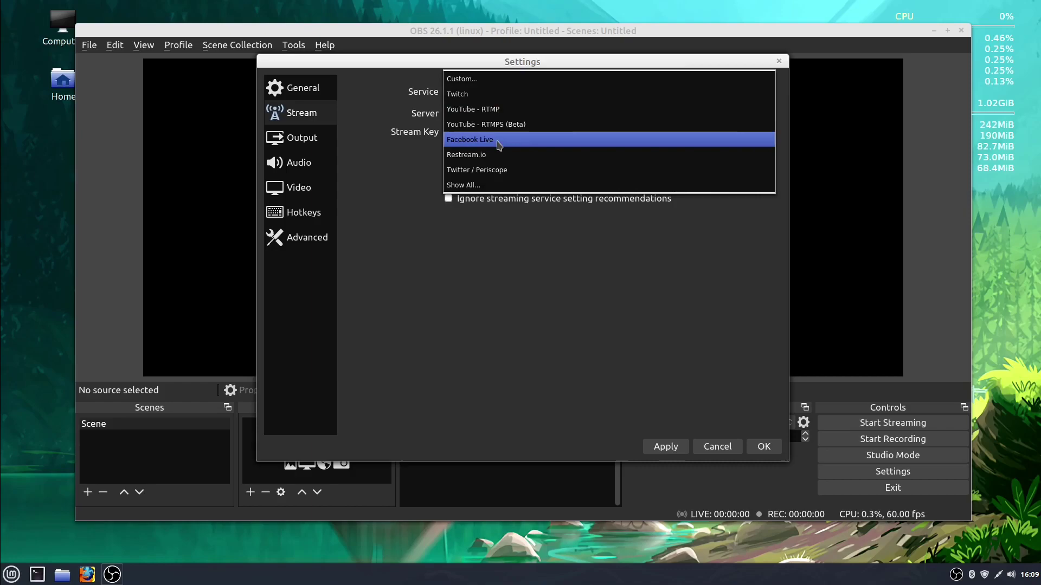
click(385, 173)
click(306, 145)
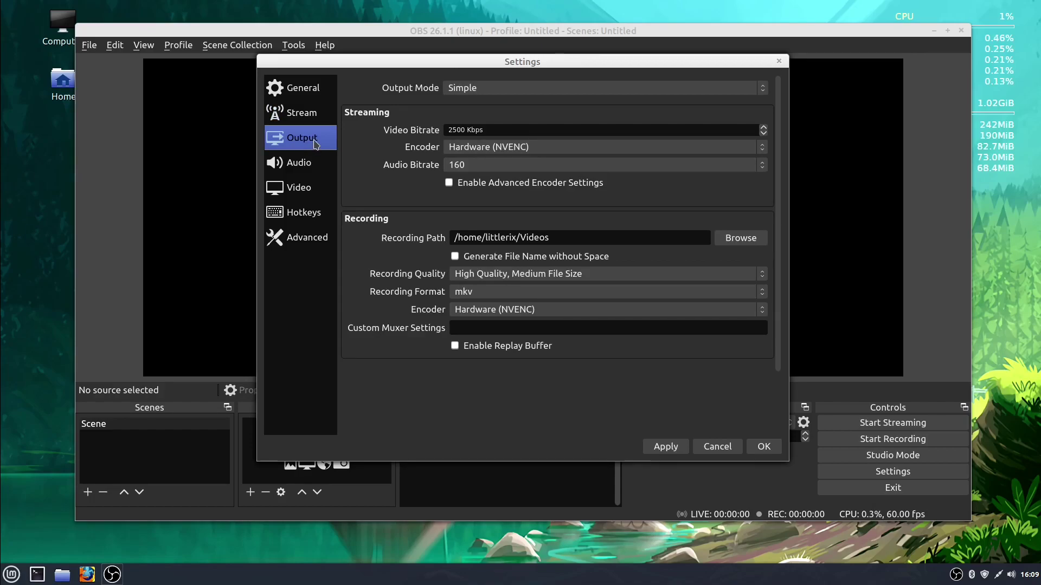
Switch the recording format to mp4 and then back to mkv
click(310, 119)
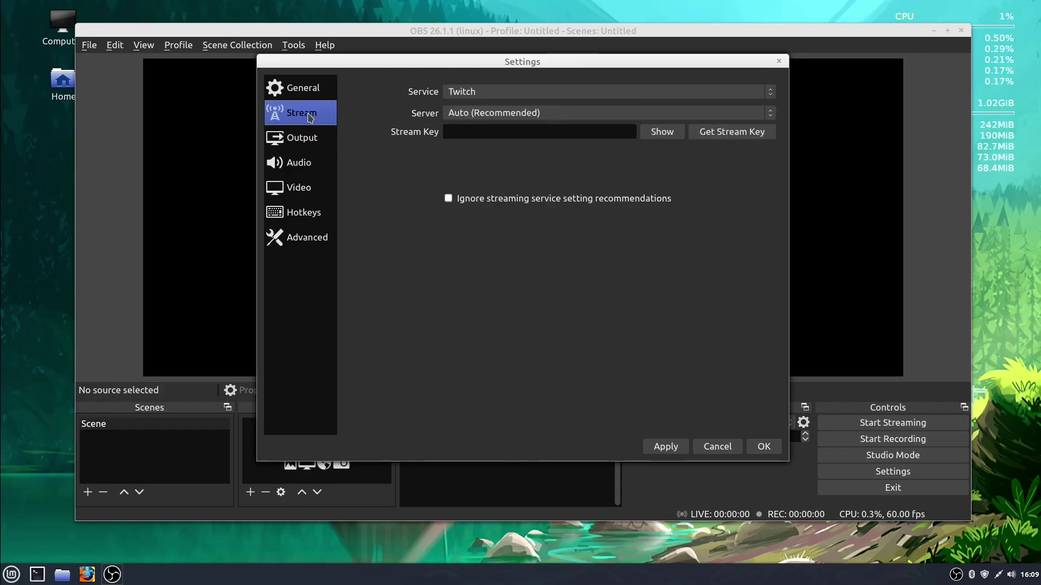
click(319, 141)
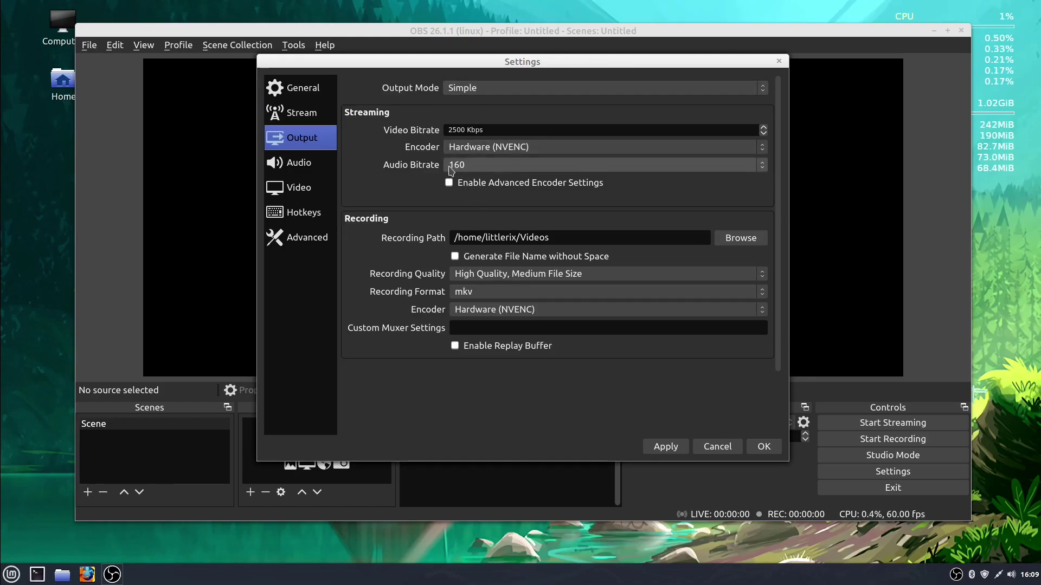
click(472, 293)
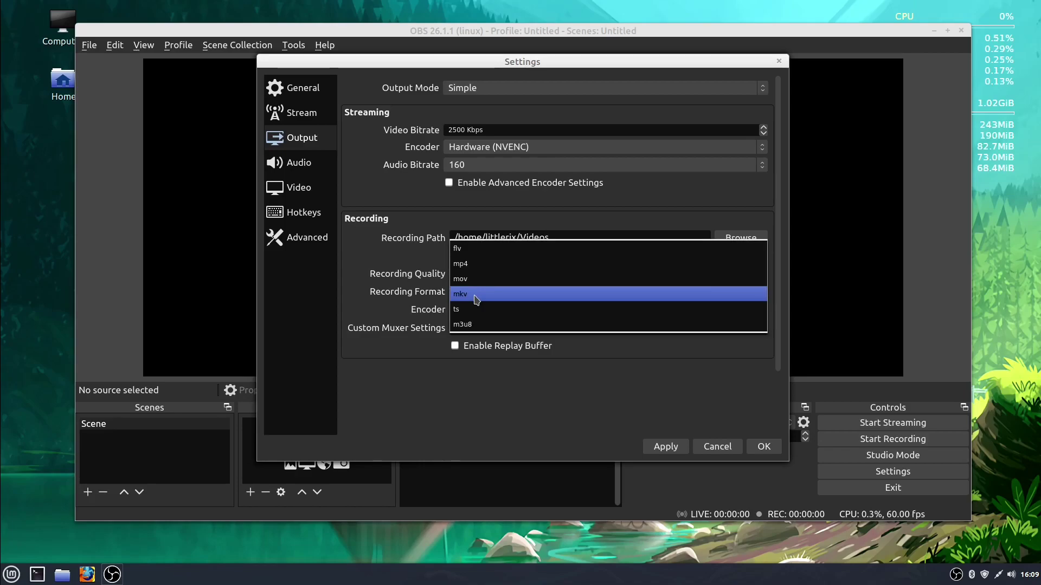
click(473, 265)
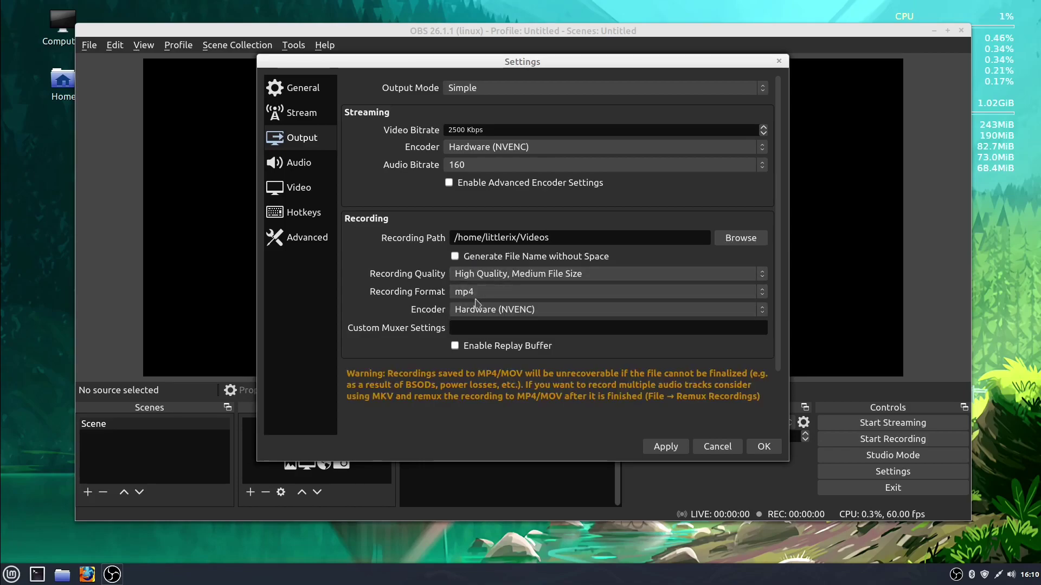
click(476, 299)
click(471, 324)
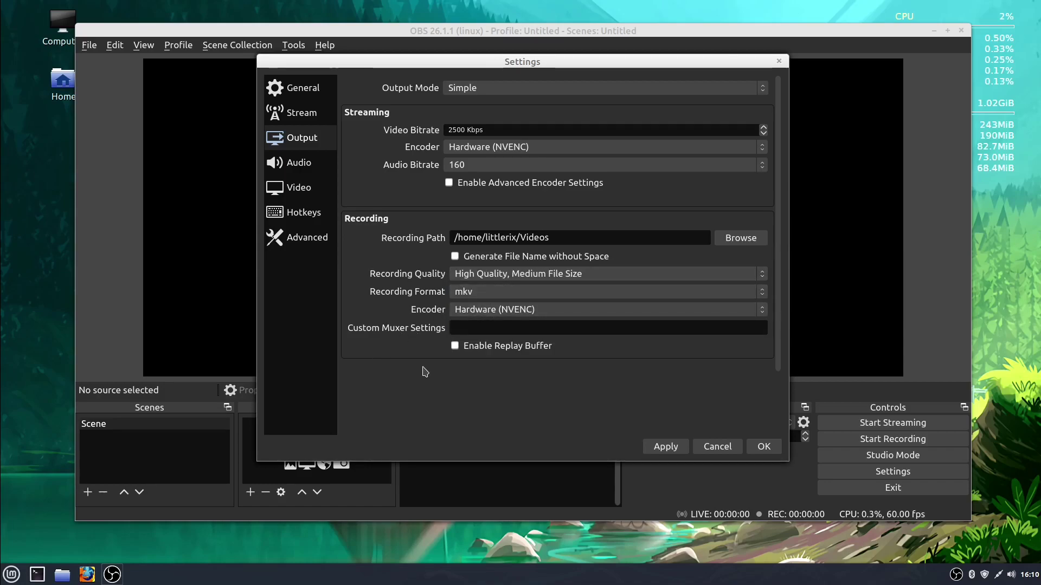
Keep Hardware (NVENC) as the recording encoder and view the Audio settings
click(475, 313)
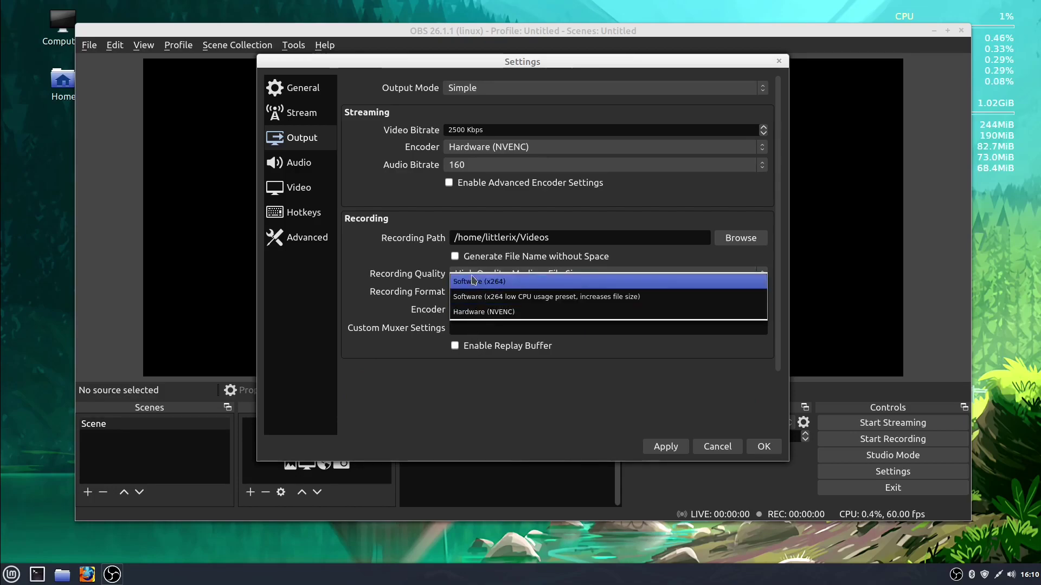
click(473, 317)
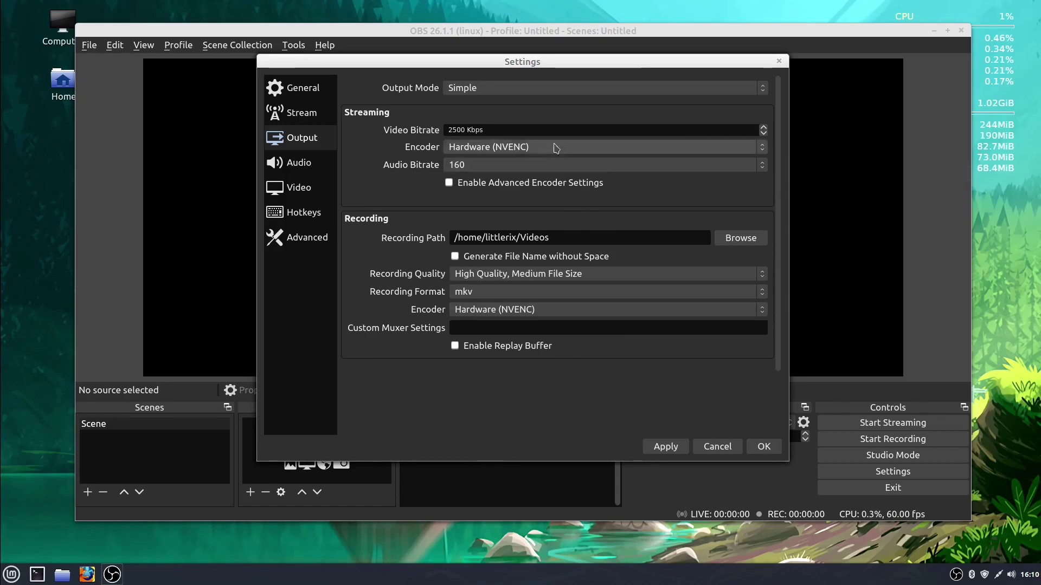
click(297, 166)
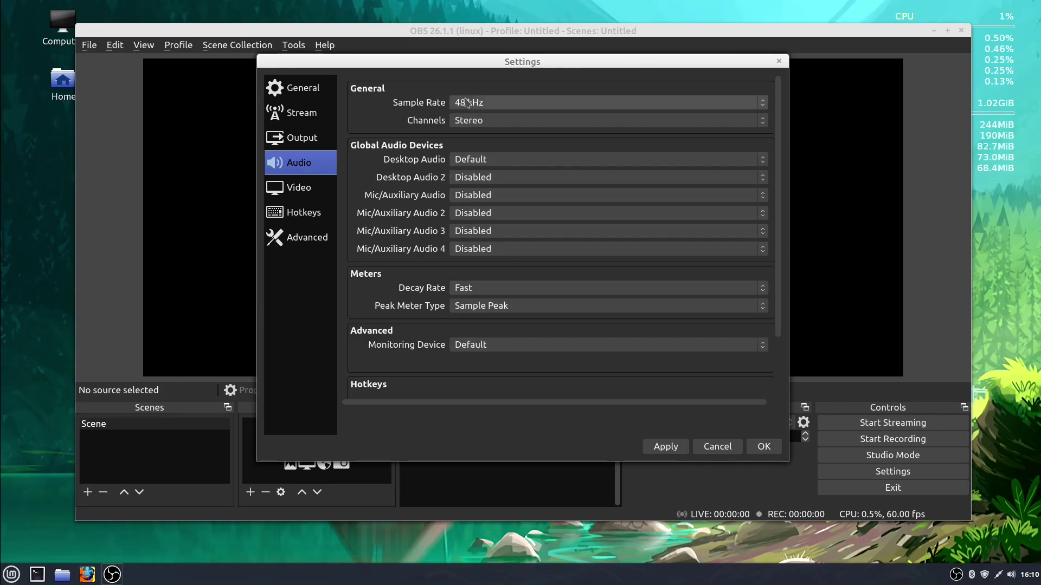
Show the Video page, where base and output resolution read 3440x1440
click(299, 189)
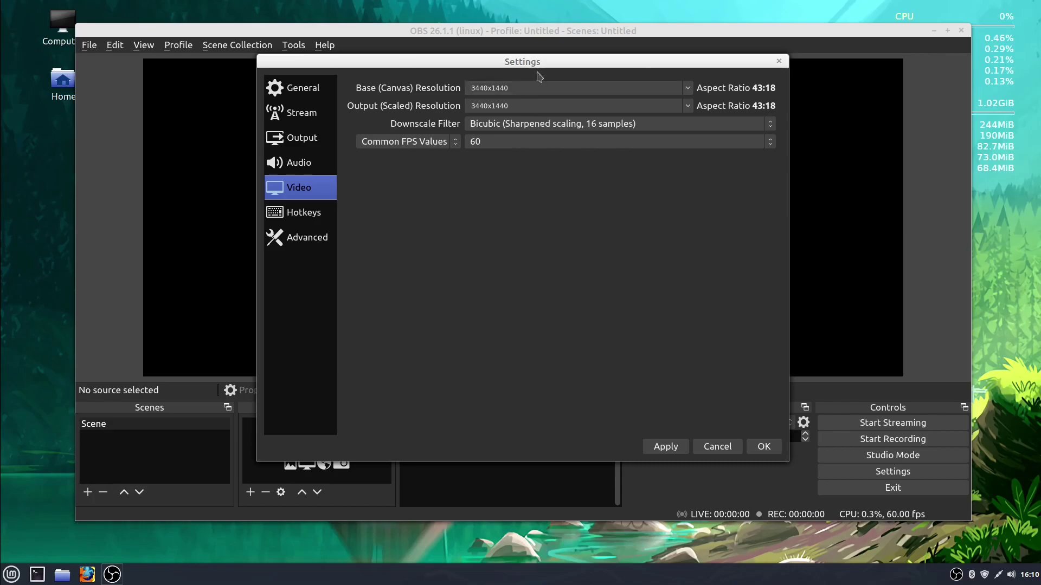
Set the base canvas resolution to 1920x1080 and try a 1280x720 output
click(688, 88)
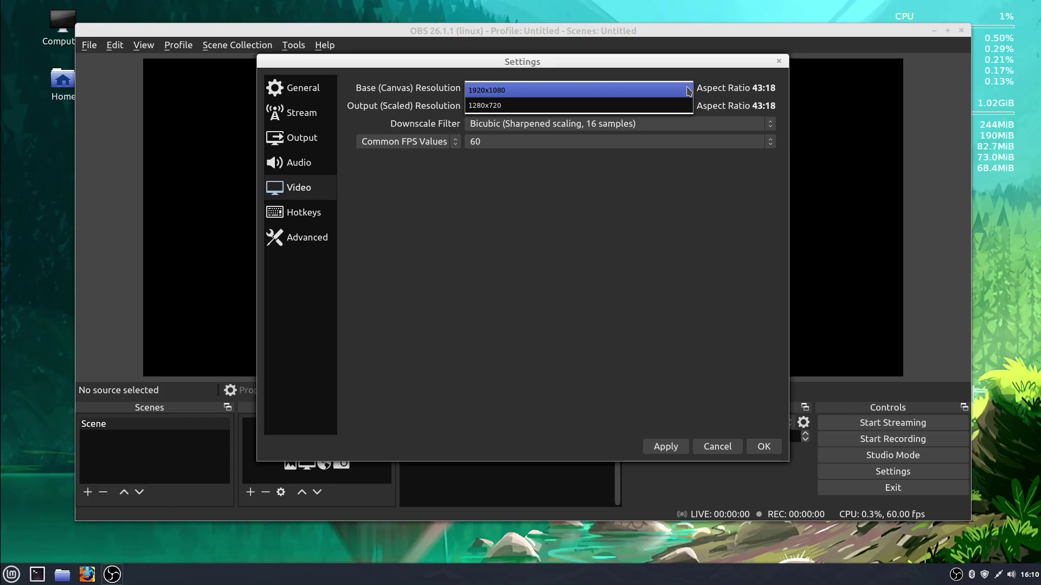
click(688, 106)
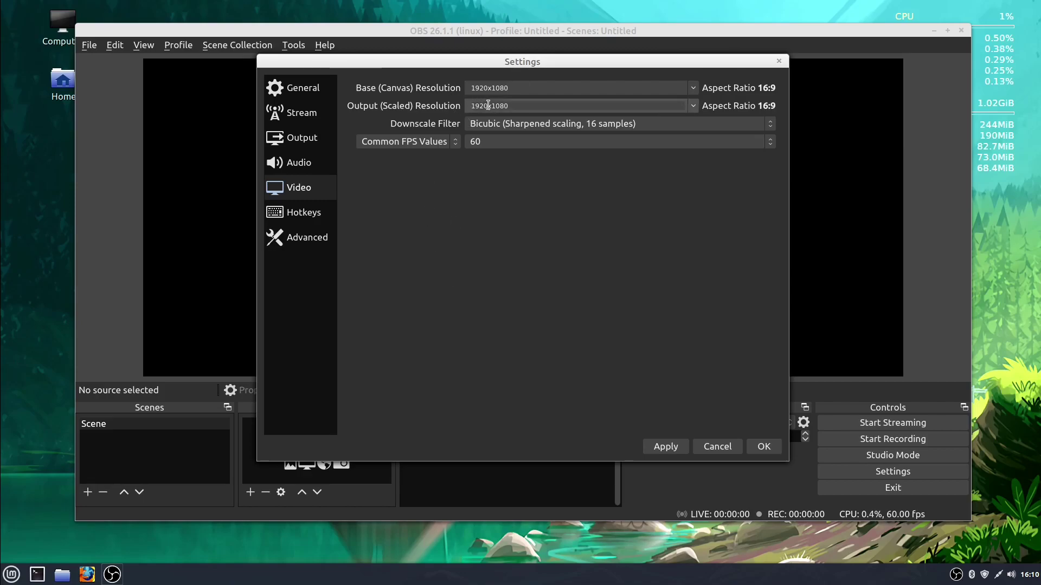
click(693, 106)
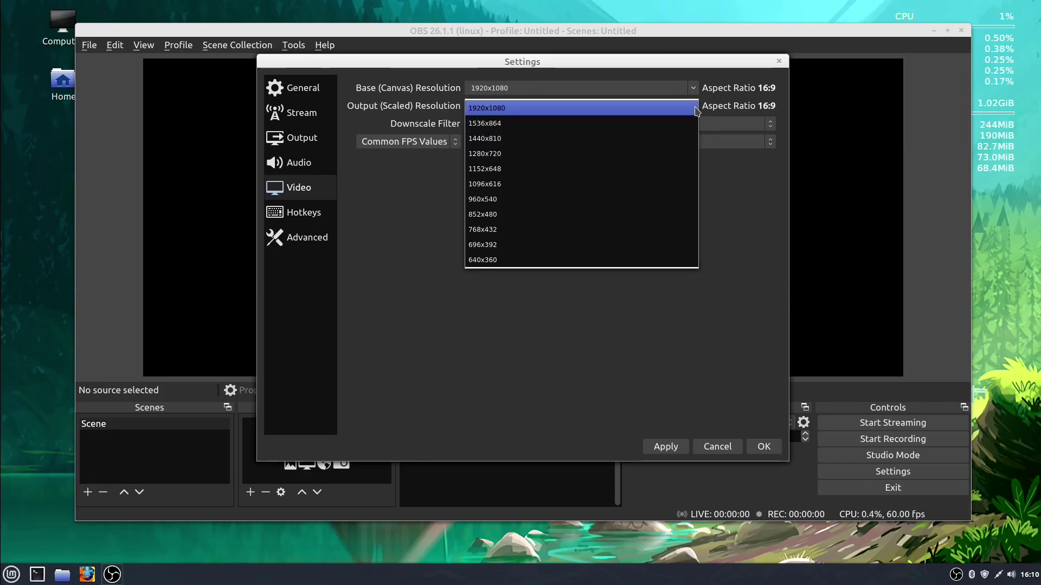
click(484, 153)
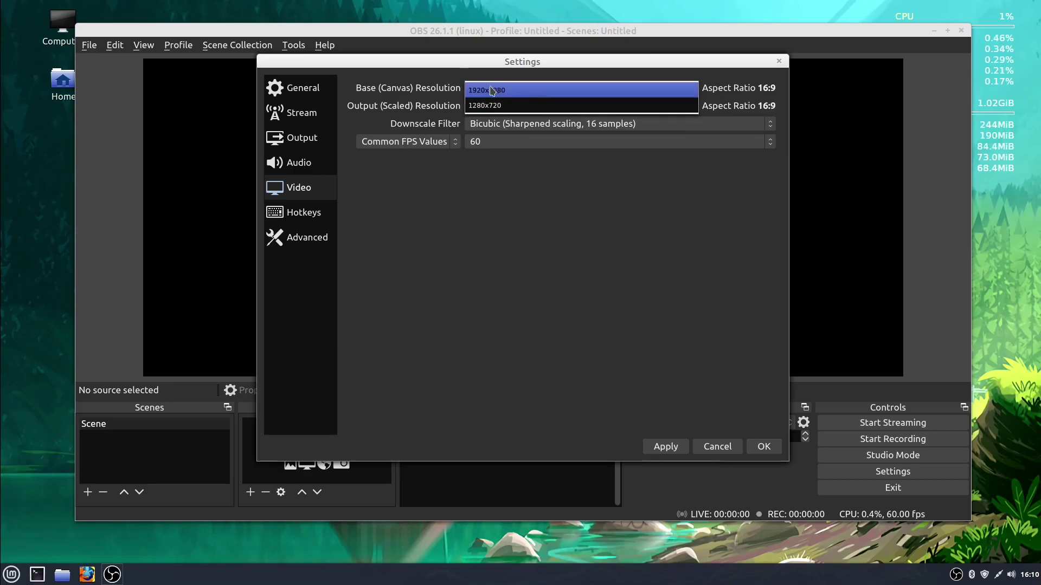
Settle the output resolution on 1280x720 and keep the frame rate at 60 FPS
click(491, 91)
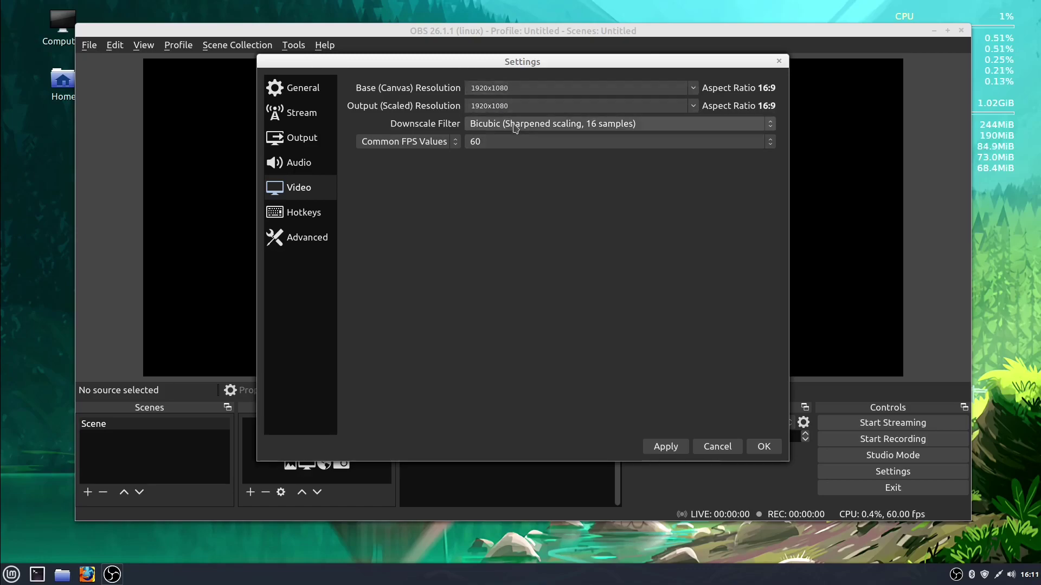
click(694, 106)
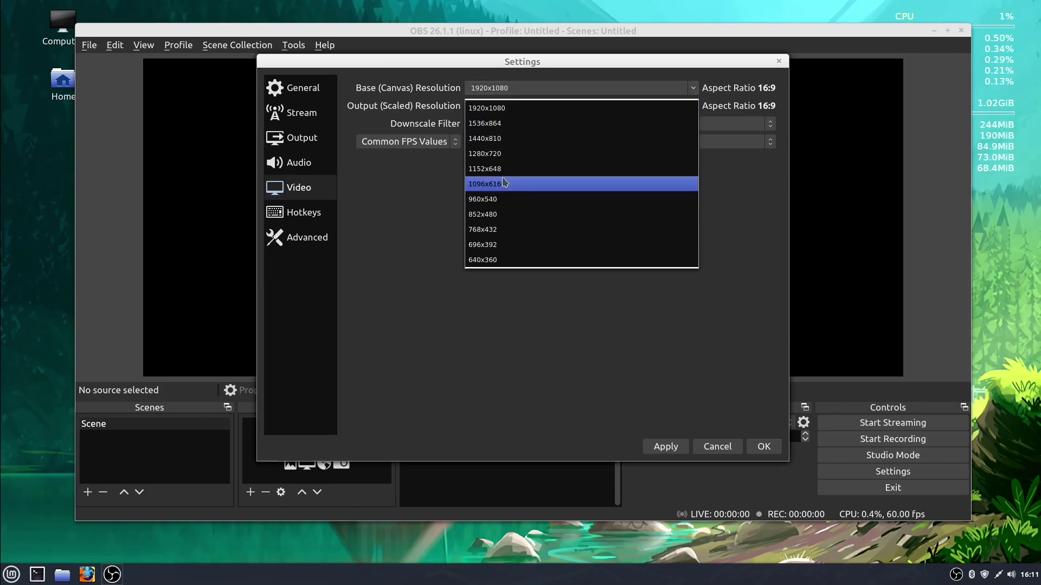
click(494, 154)
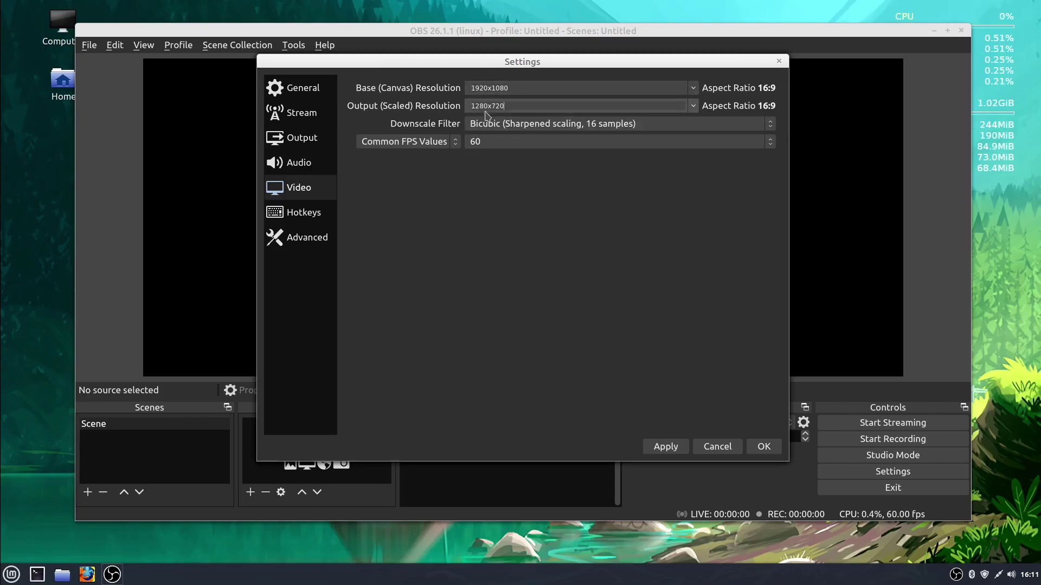
click(489, 146)
click(489, 149)
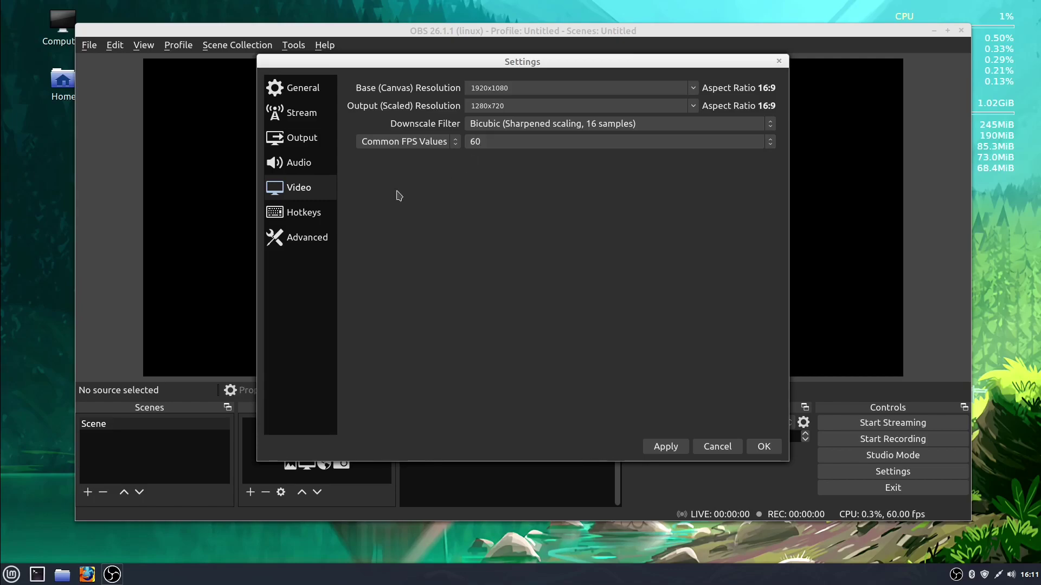
click(310, 215)
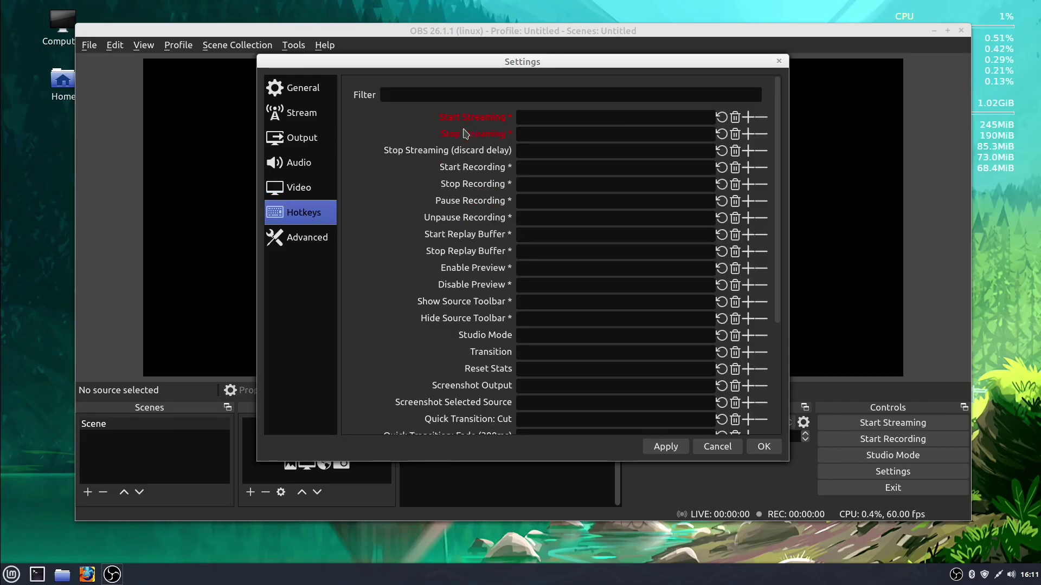
scroll(456, 280, down, 2)
scroll(455, 280, down, 2)
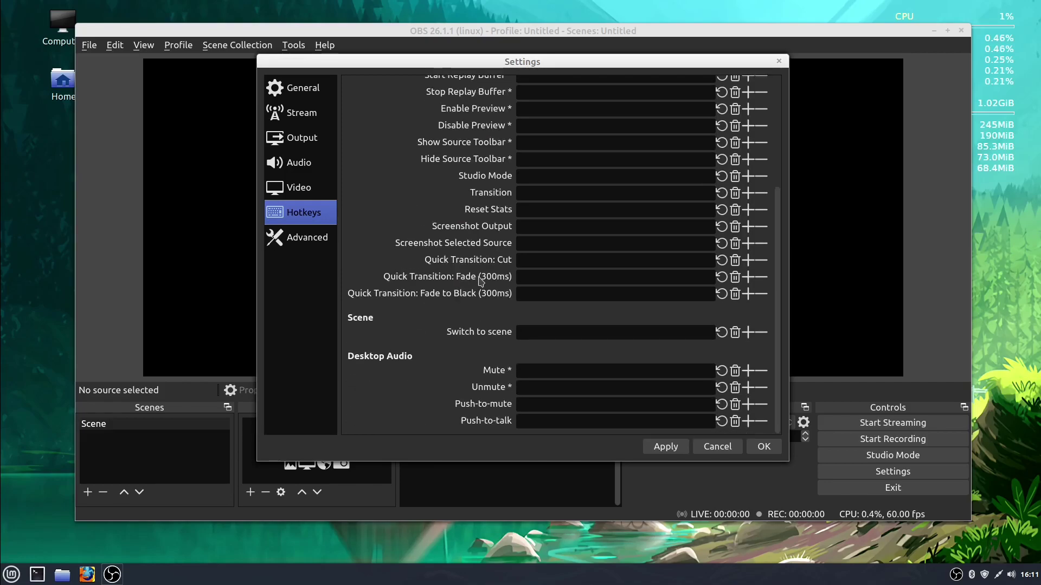
scroll(499, 181, up, 3)
scroll(500, 181, down, 2)
scroll(503, 179, up, 1)
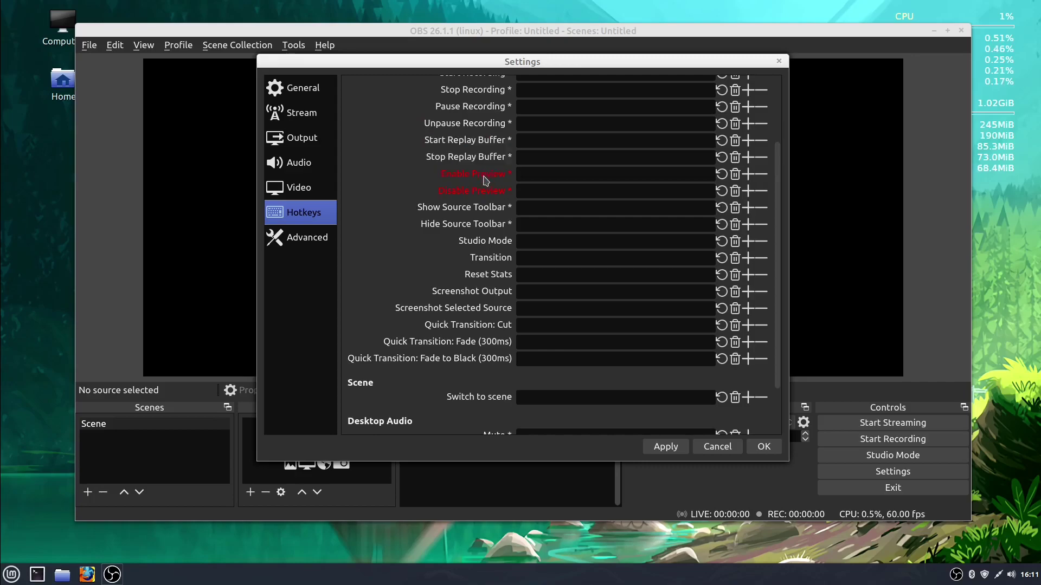
scroll(436, 347, down, 2)
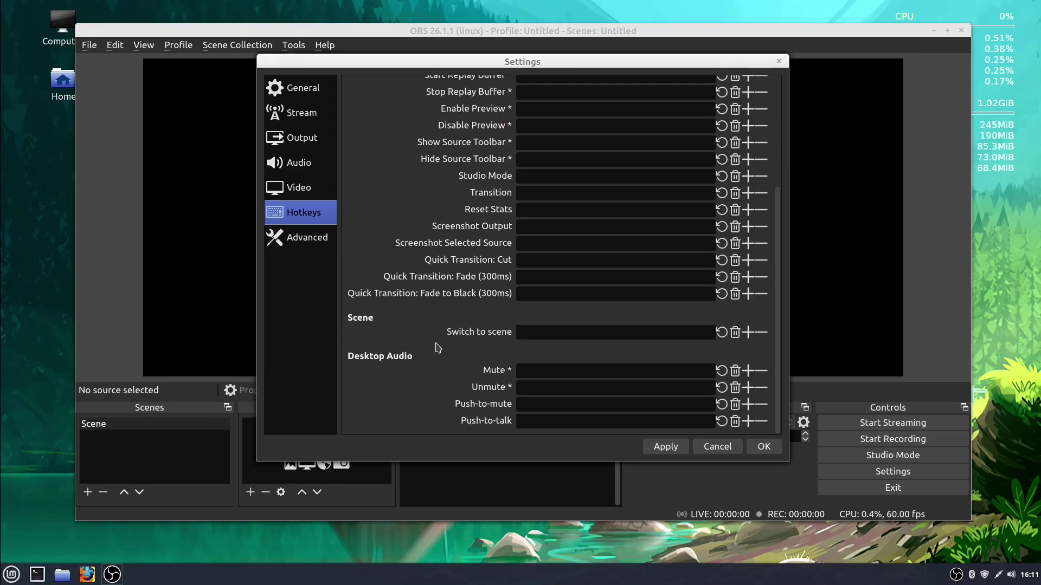
scroll(493, 321, up, 5)
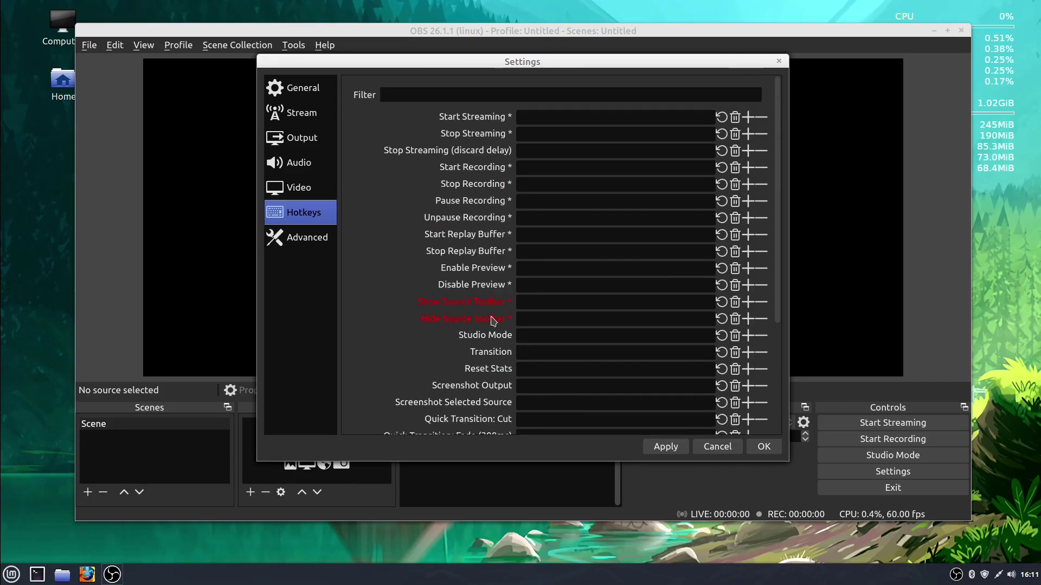
Browse the Advanced page, then apply the 1920x1080/1280x720 video settings and close Settings
click(312, 242)
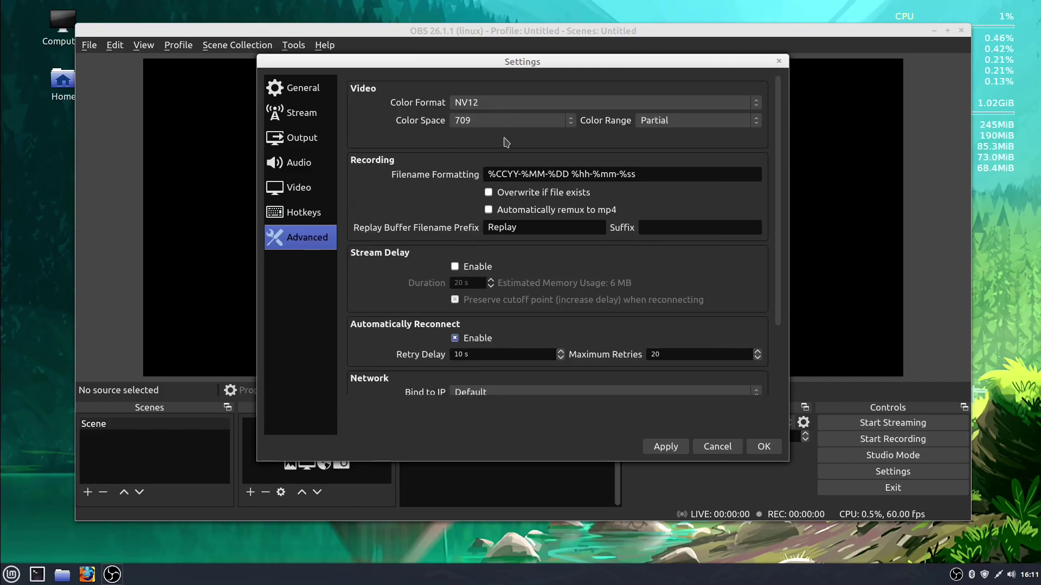
scroll(494, 222, down, 3)
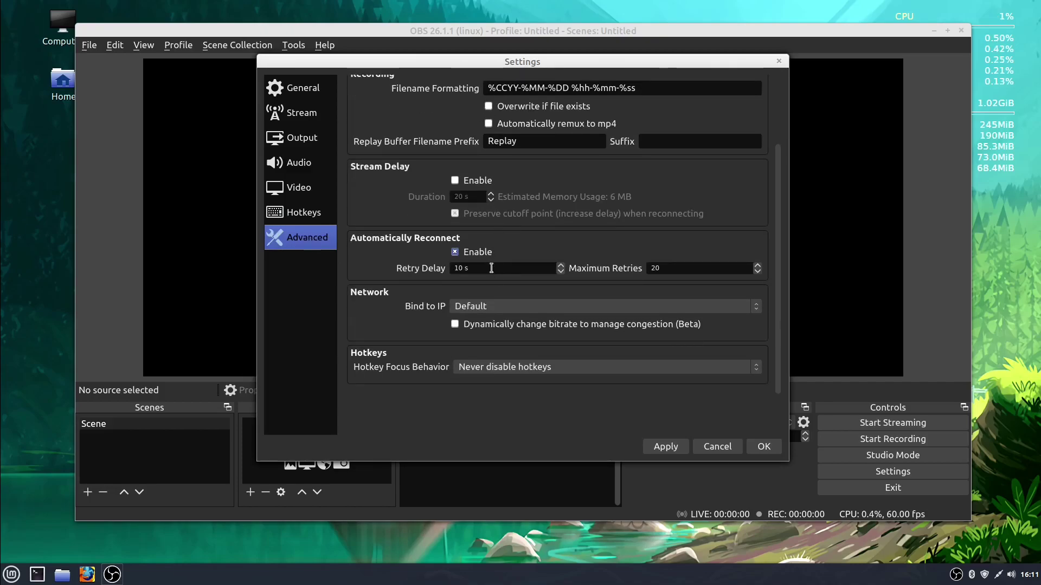
scroll(494, 297, up, 3)
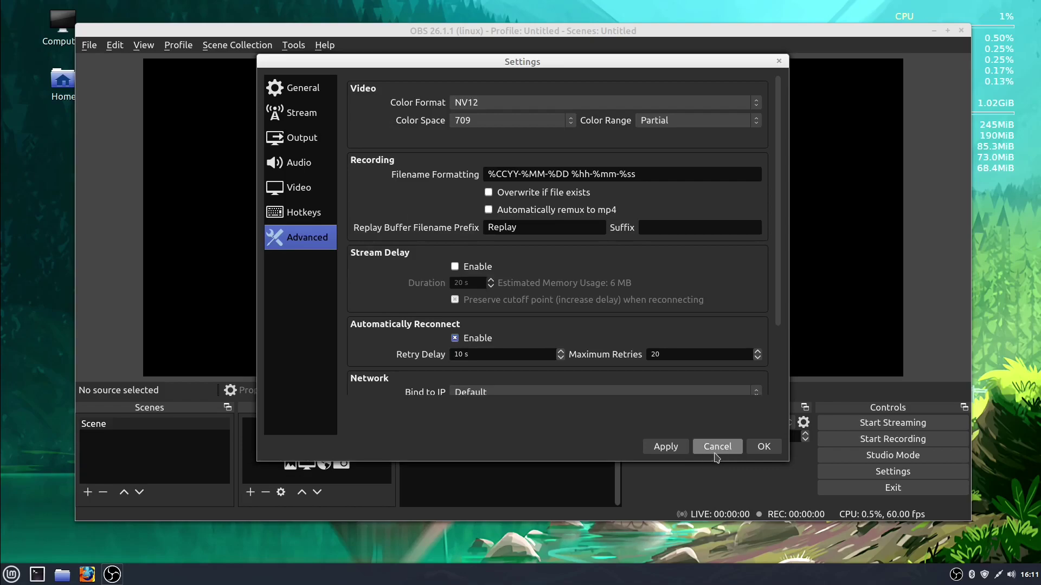
click(298, 189)
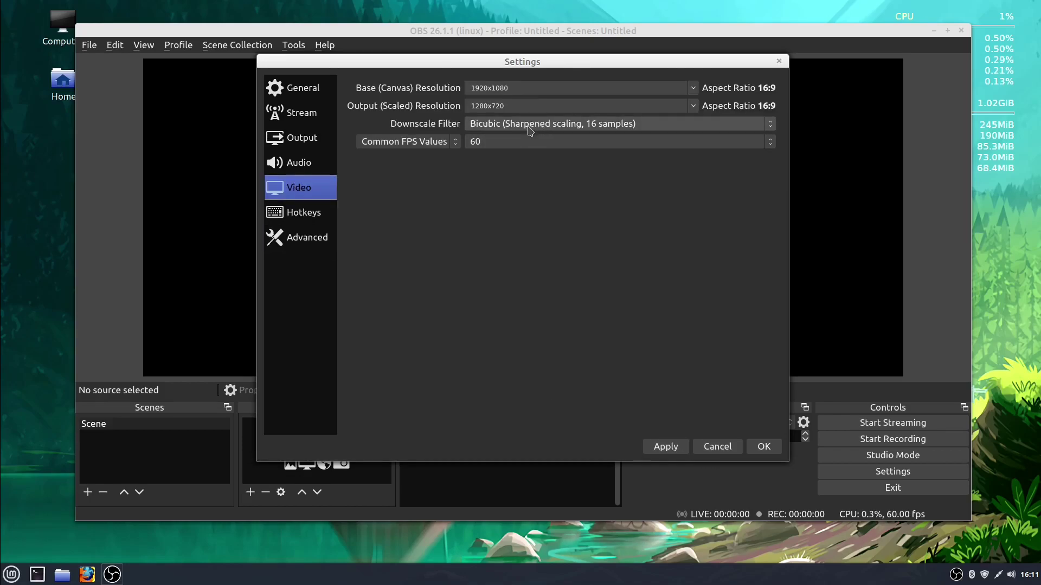
click(669, 449)
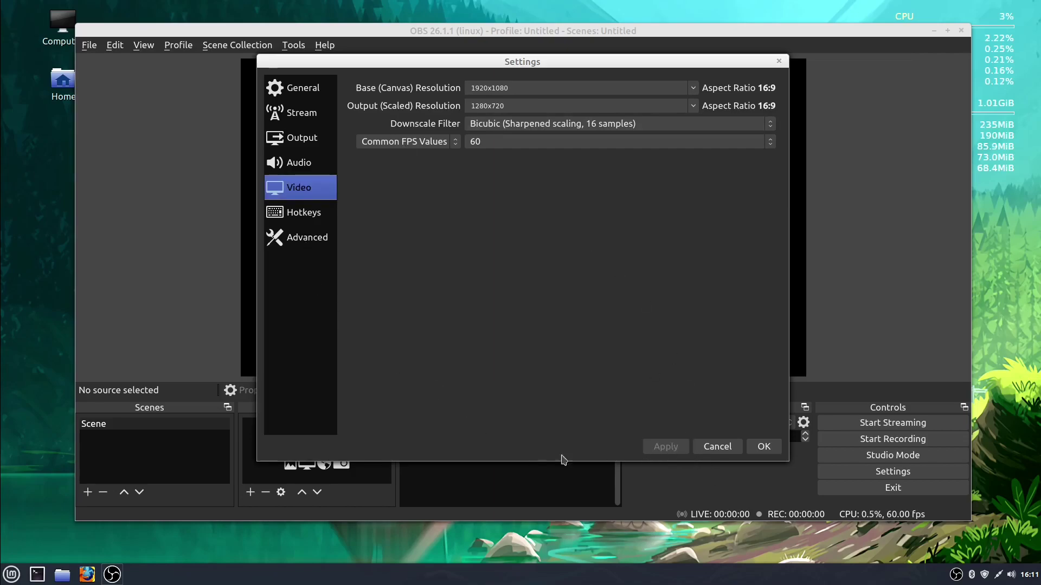
click(718, 449)
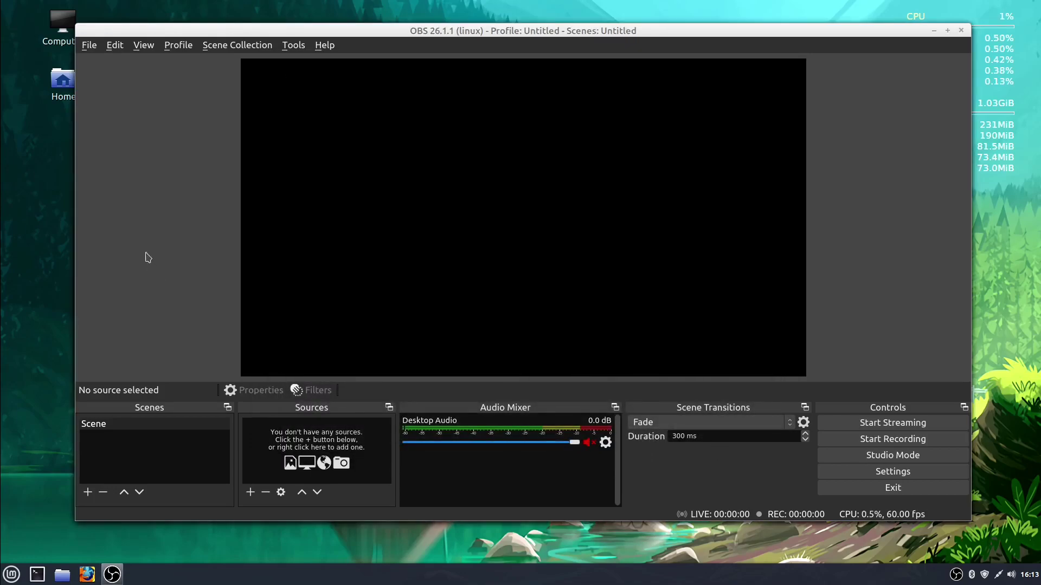
click(90, 46)
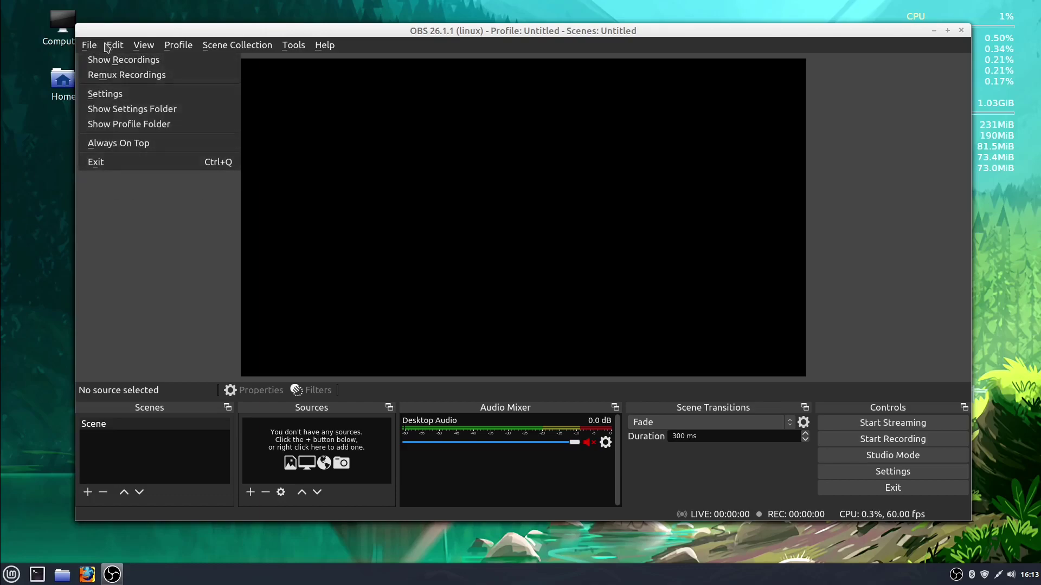
mouse_move(119, 48)
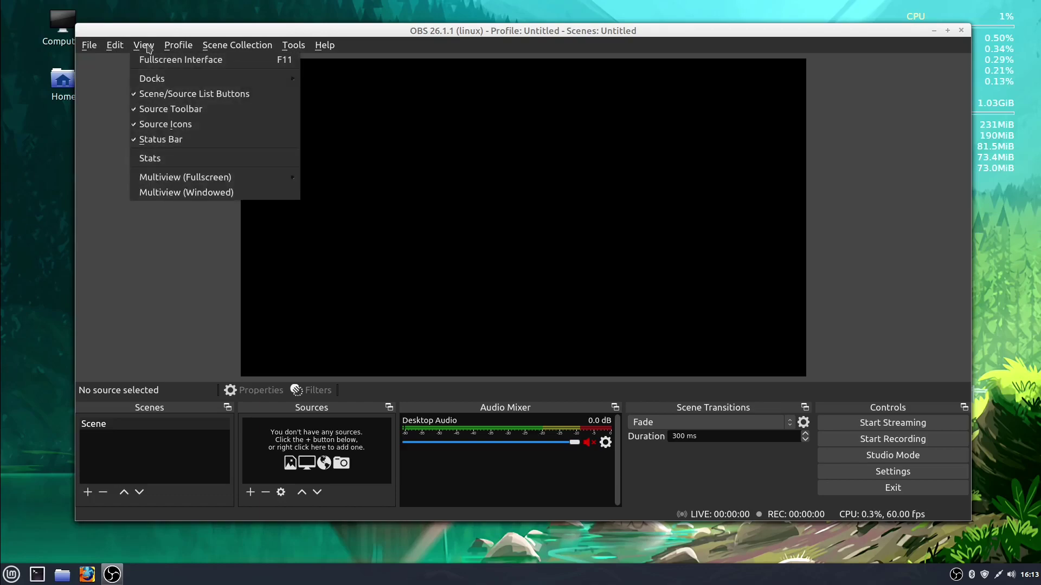
click(180, 46)
mouse_move(224, 48)
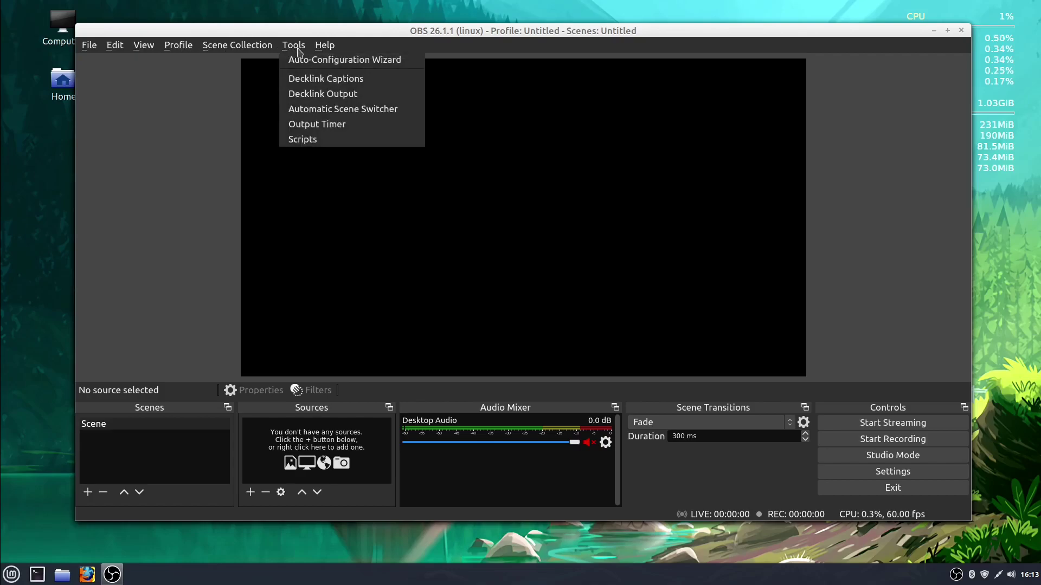
click(325, 49)
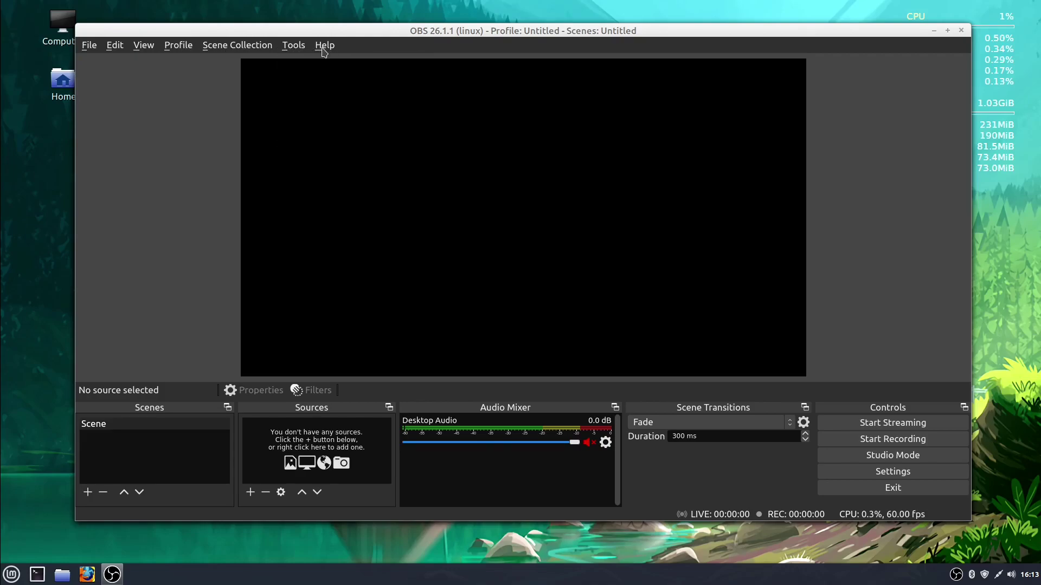